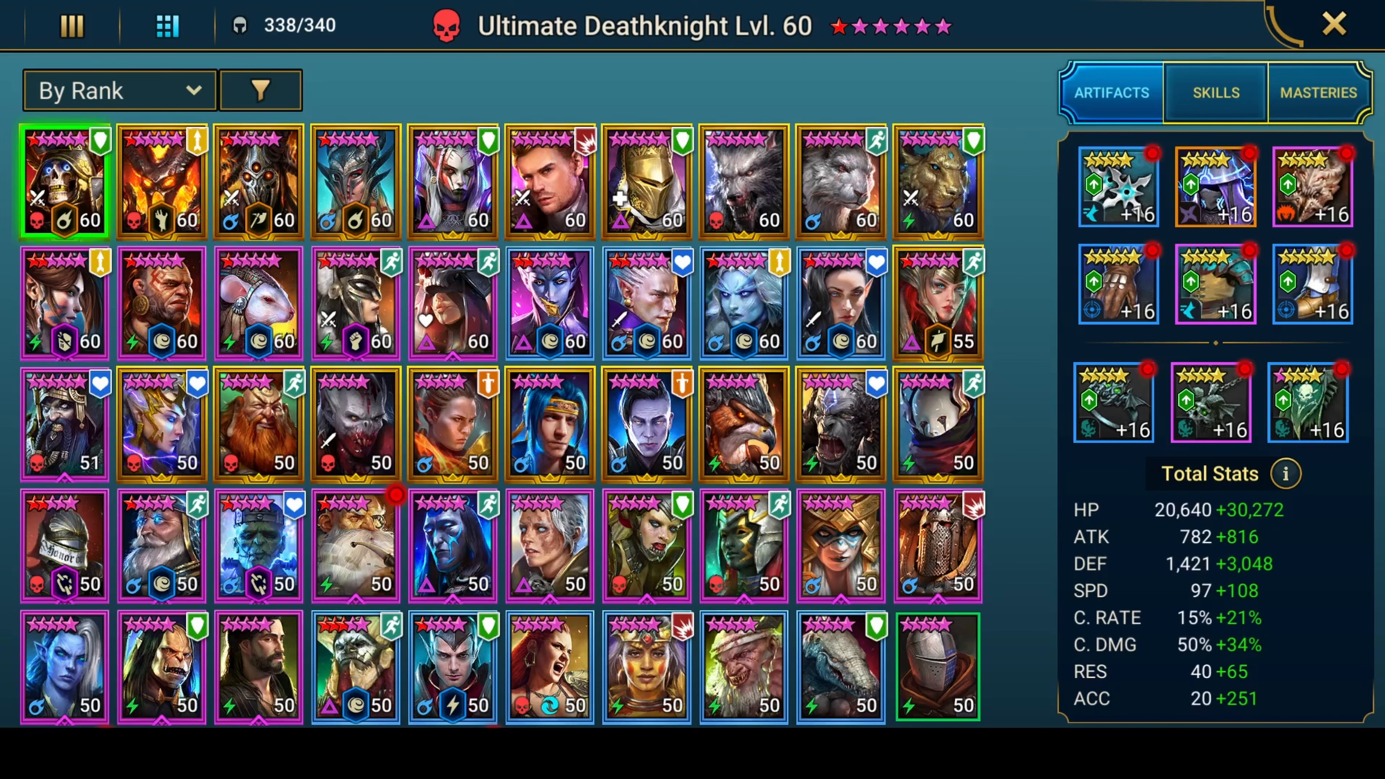
Look over the champion roster and the list of available arena tokens and dungeon keys, and close the roster.
{"action": "scroll", "coordinate": [710, 357], "scroll_direction": "down", "scroll_amount": 2}
{"action": "scroll", "coordinate": [729, 296], "scroll_direction": "up", "scroll_amount": 2}
{"action": "left_click", "coordinate": [1338, 28]}
{"action": "left_click", "coordinate": [1049, 25]}
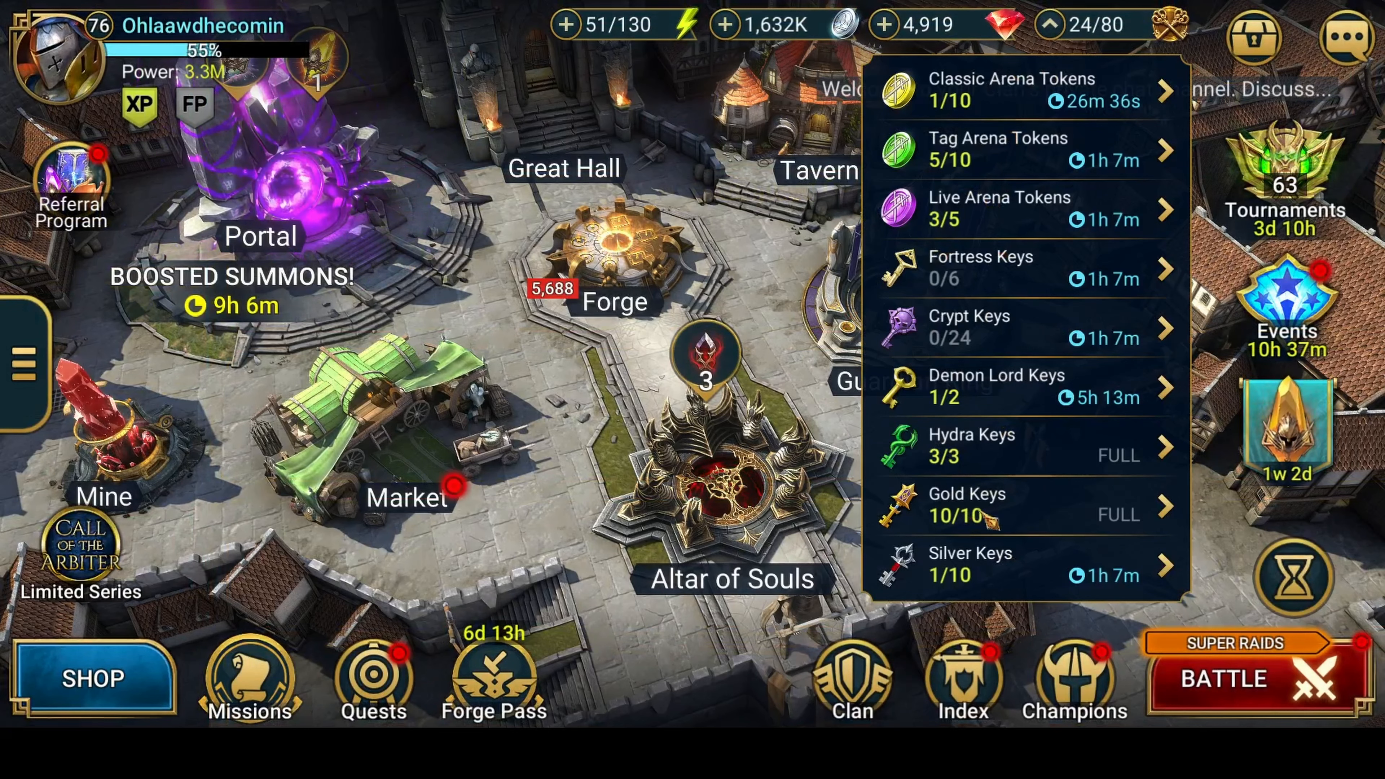
{"action": "left_click", "coordinate": [1074, 679]}
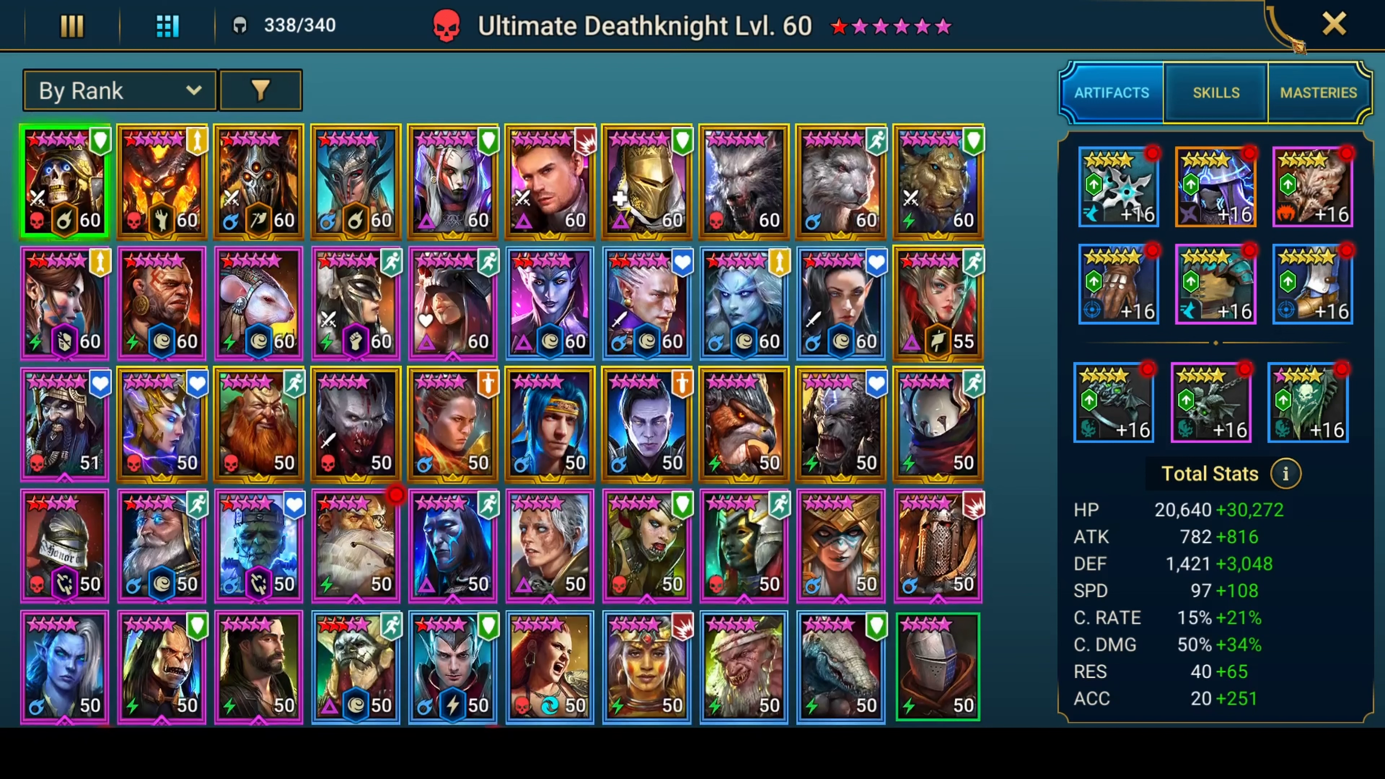
{"action": "left_click", "coordinate": [1333, 24]}
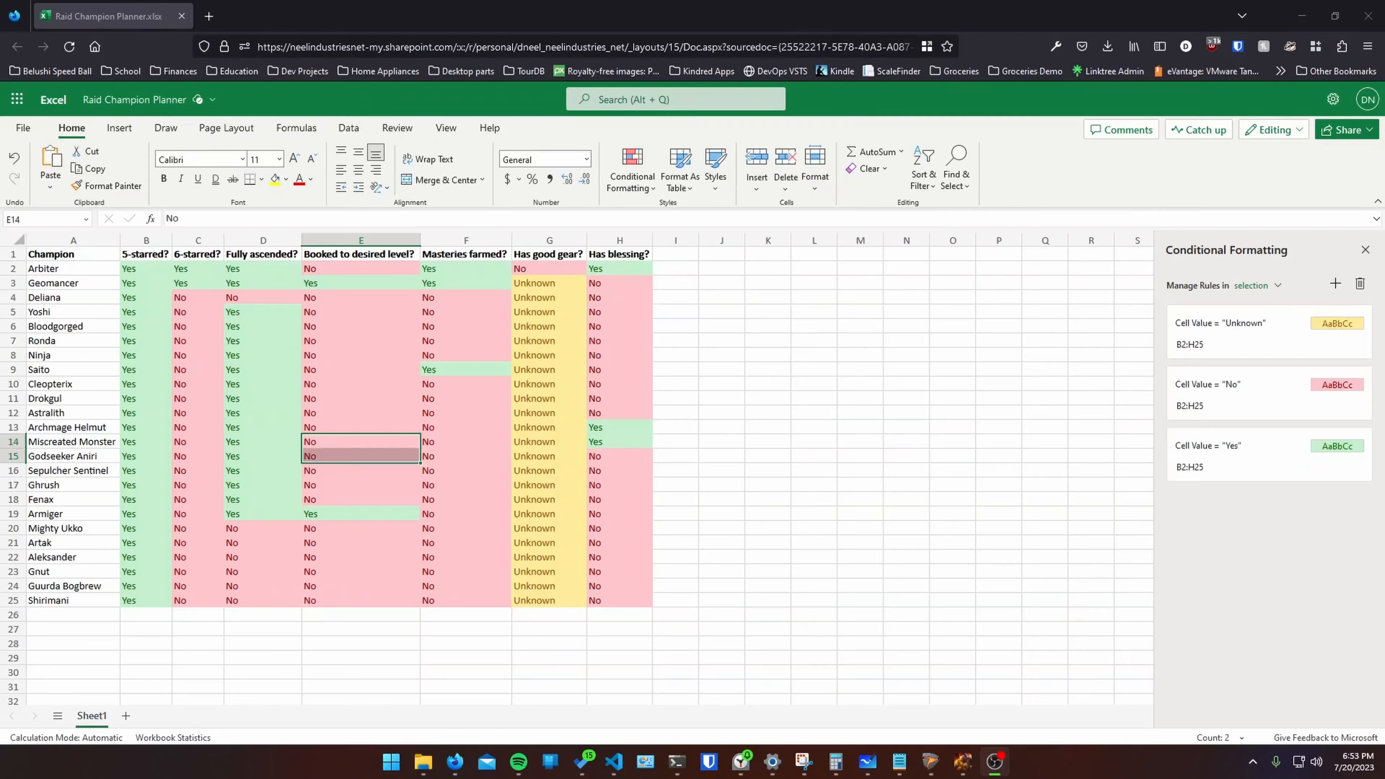
In the Raid Champion Planner workbook, highlight the champion names in A2:A25 and review the row 1 headings through Has blessing.
{"action": "left_click", "coordinate": [521, 339]}
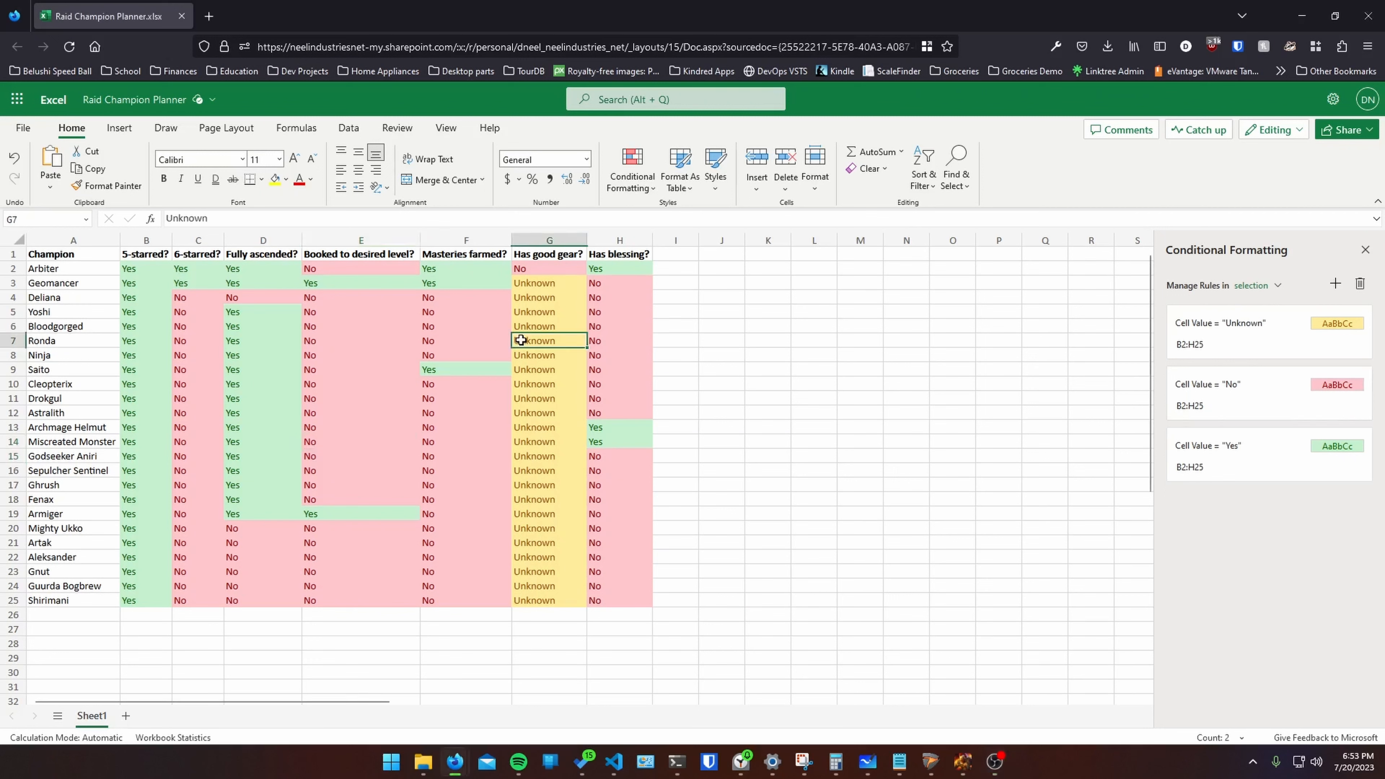
{"action": "left_click_drag", "start_coordinate": [72, 268], "coordinate": [91, 598]}
{"action": "key", "text": "Up"}
{"action": "key", "text": "Right"}
{"action": "key", "text": "Right"}
{"action": "key", "text": "Right"}
{"action": "key", "text": "Right"}
{"action": "key", "text": "Right"}
{"action": "key", "text": "Right"}
{"action": "key", "text": "Left"}
{"action": "key", "text": "Right"}
{"action": "key", "text": "Right"}
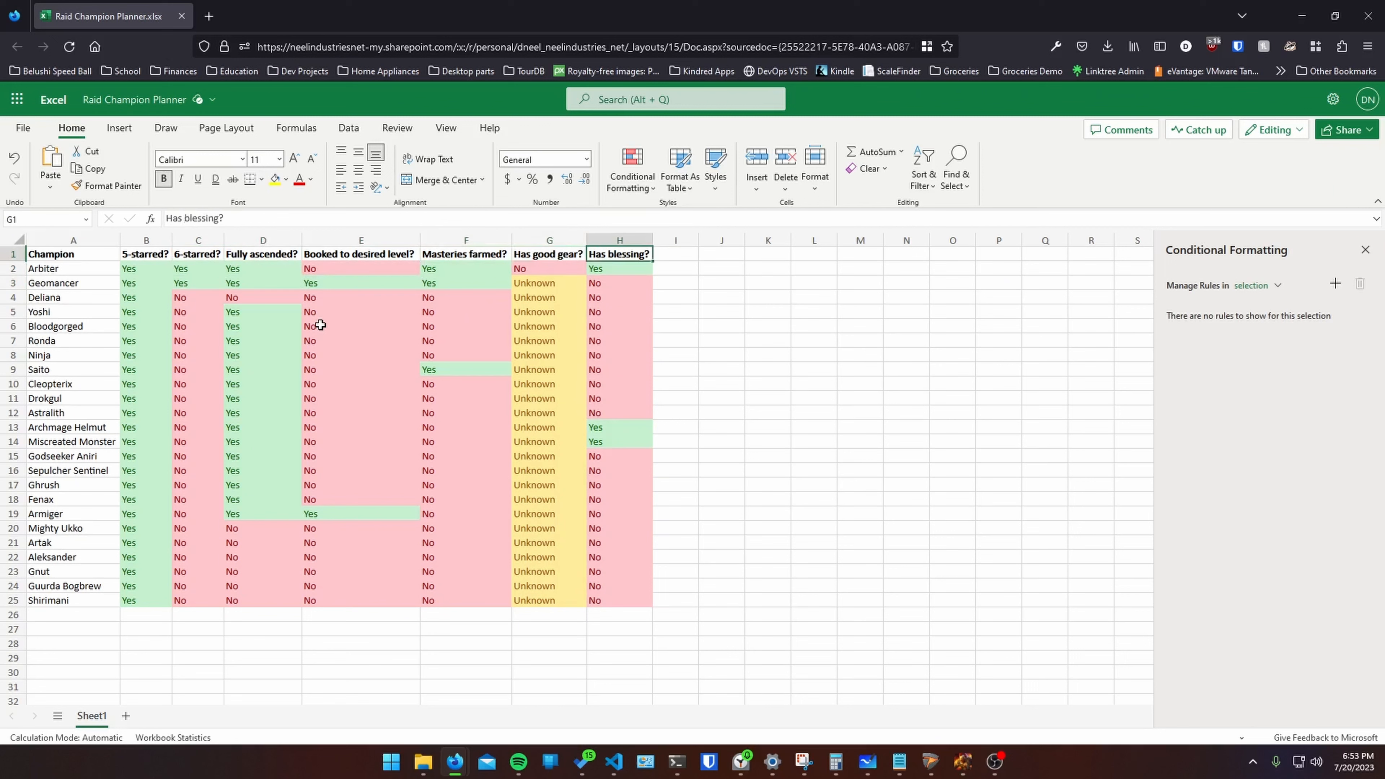
Re-examine the Masteries farmed, Has good gear and Has blessing headings, and go back along row 1 to the 5-starred heading.
{"action": "key", "text": "Left"}
{"action": "key", "text": "Right"}
{"action": "key", "text": "Left"}
{"action": "key", "text": "Left"}
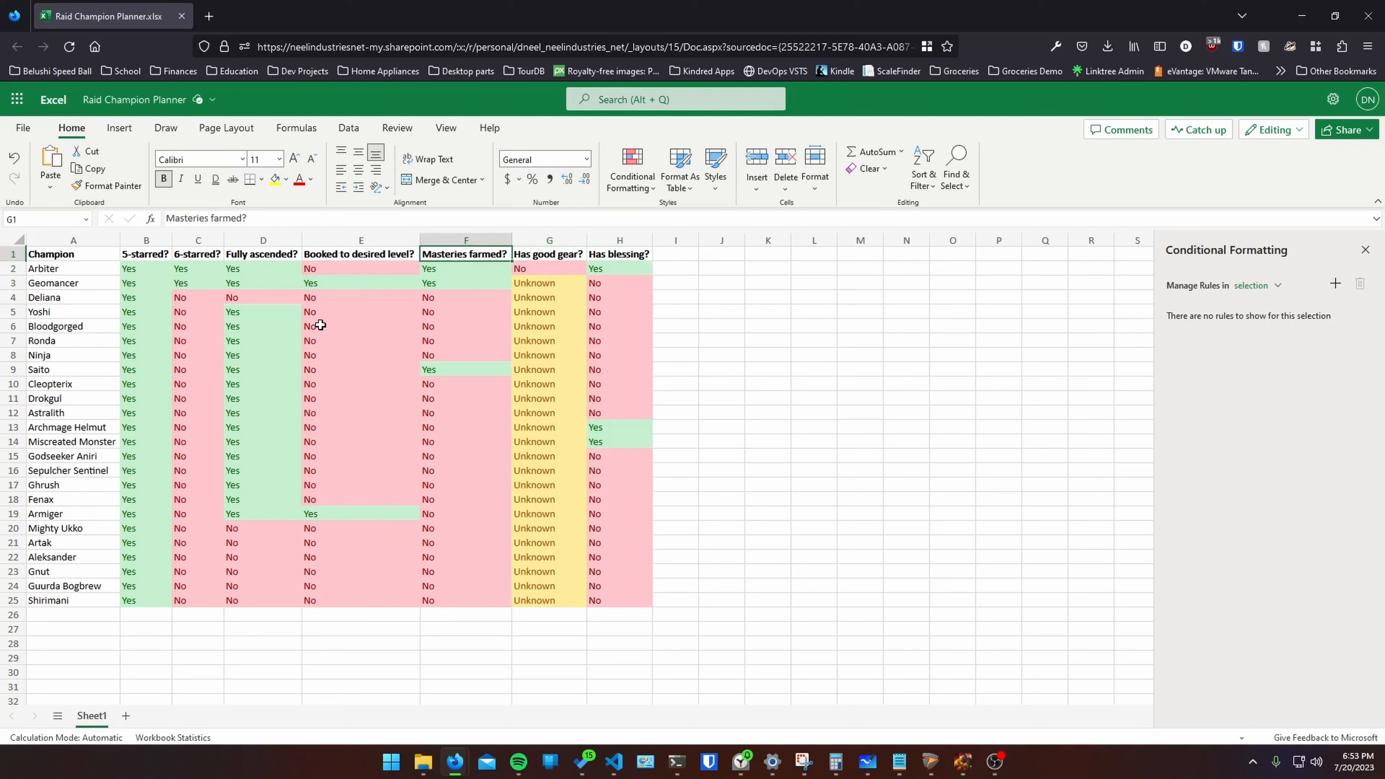
{"action": "key", "text": "Left"}
{"action": "key", "text": "Down"}
{"action": "key", "text": "Up"}
{"action": "key", "text": "Right"}
{"action": "key", "text": "Right"}
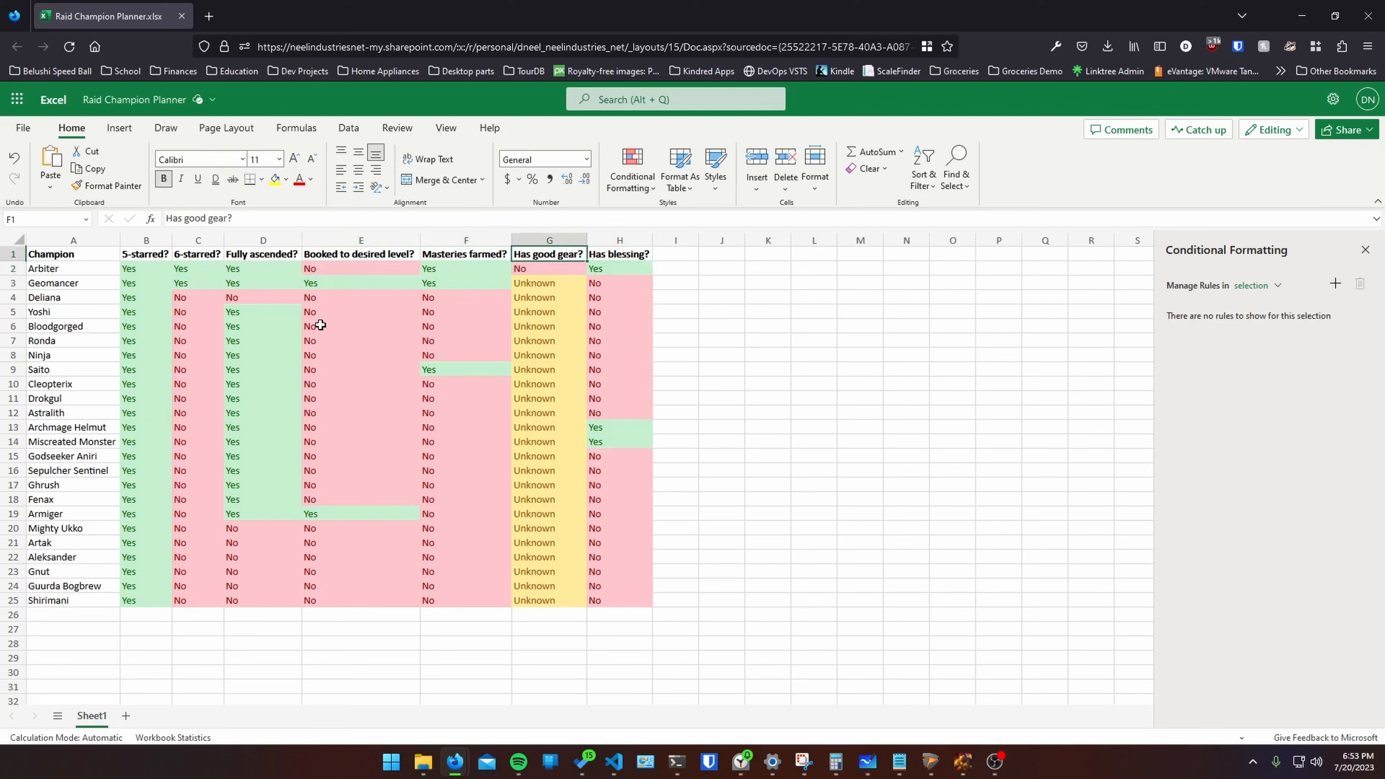
{"action": "key", "text": "Right"}
{"action": "key", "text": "Right"}
{"action": "key", "text": "Left"}
{"action": "key", "text": "Left"}
{"action": "key", "text": "Left"}
{"action": "key", "text": "Left"}
{"action": "key", "text": "Left"}
{"action": "key", "text": "Left"}
{"action": "key", "text": "Left"}
{"action": "key", "text": "Left"}
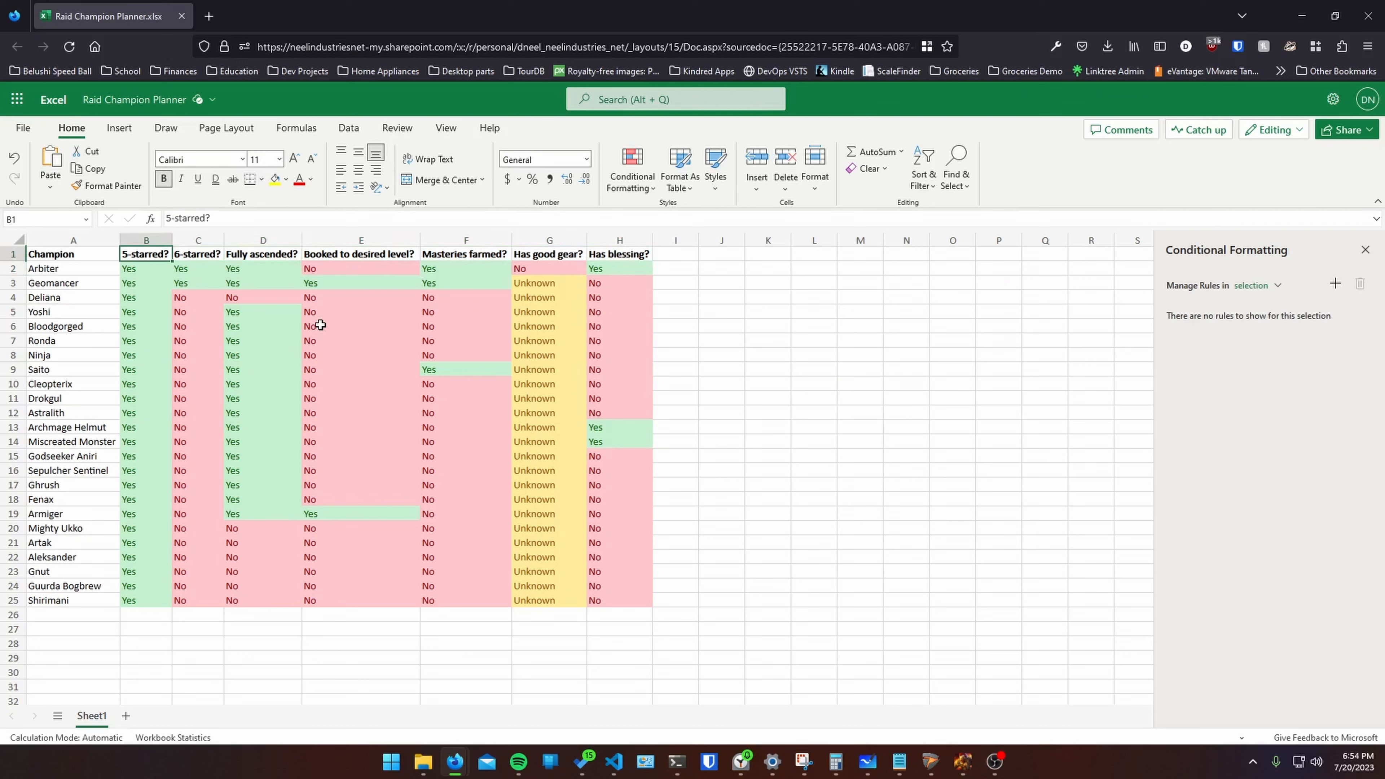
Go down the 5-starred column to examine the status of each champion.
{"action": "key", "text": "Down"}
{"action": "key", "text": "Down"}
{"action": "key", "text": "Down"}
{"action": "key", "text": "Down"}
{"action": "key", "text": "Down"}
{"action": "key", "text": "Down"}
{"action": "key", "text": "Down"}
{"action": "key", "text": "Down"}
{"action": "key", "text": "Down"}
{"action": "key", "text": "Down"}
{"action": "key", "text": "Down"}
{"action": "key", "text": "Down"}
{"action": "key", "text": "Down"}
{"action": "key", "text": "Down"}
{"action": "key", "text": "Down"}
{"action": "key", "text": "Down"}
{"action": "key", "text": "Down"}
{"action": "key", "text": "Down"}
{"action": "key", "text": "Down"}
{"action": "key", "text": "Down"}
{"action": "key", "text": "Down"}
{"action": "key", "text": "Up"}
{"action": "key", "text": "shift+Up"}
Return to the top of the sheet and go down the names in the Champion column.
{"action": "key", "text": "ctrl+Home"}
{"action": "key", "text": "Right"}
{"action": "key", "text": "Right"}
{"action": "key", "text": "Right"}
{"action": "key", "text": "Left"}
{"action": "key", "text": "Left"}
{"action": "key", "text": "Down"}
{"action": "key", "text": "Left"}
{"action": "key", "text": "Down"}
{"action": "key", "text": "Down"}
{"action": "key", "text": "Down"}
{"action": "key", "text": "Down"}
{"action": "key", "text": "Down"}
{"action": "key", "text": "Down"}
{"action": "key", "text": "Down"}
{"action": "key", "text": "Down"}
{"action": "key", "text": "Down"}
{"action": "key", "text": "Down"}
{"action": "key", "text": "Down"}
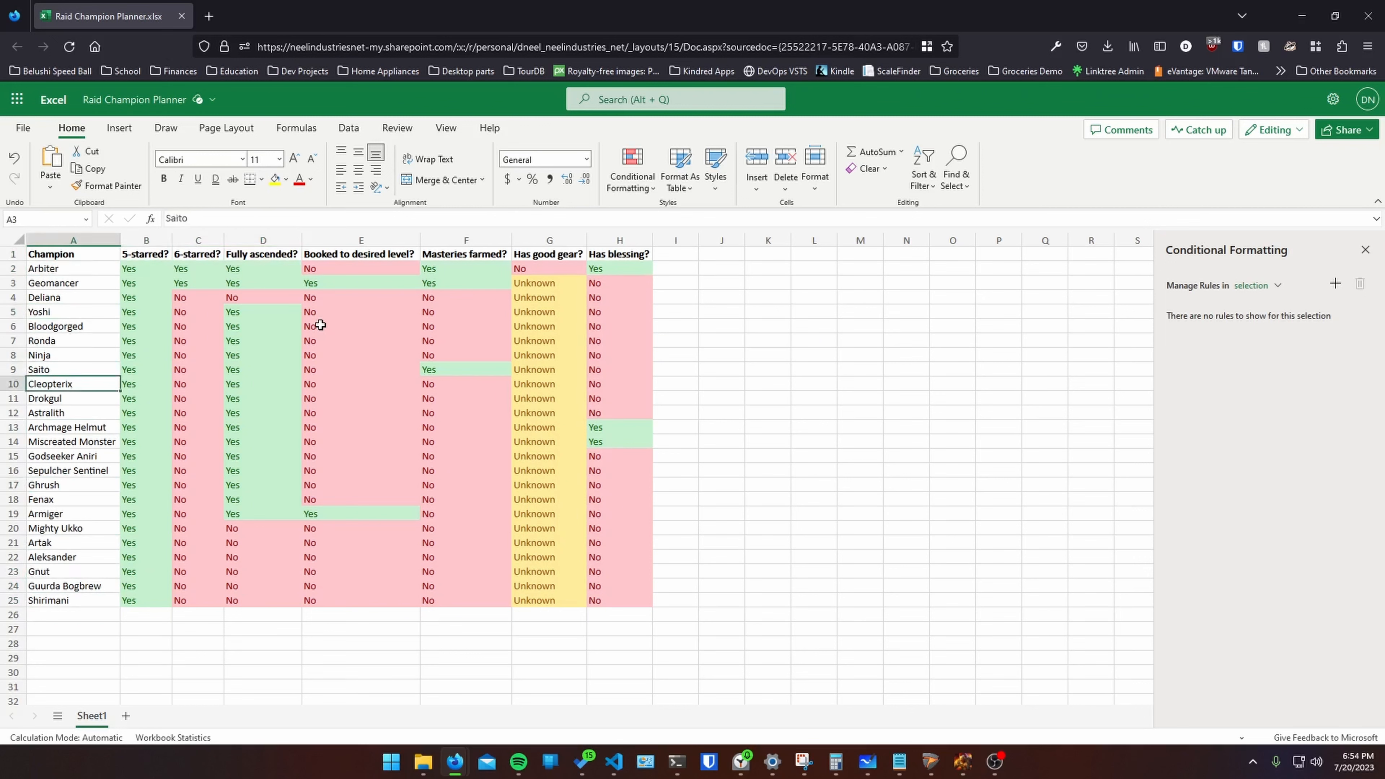
Examine the status cells along Archmage Helmut's row and the Booked to desired level column between Archmage Helmut and Deliana.
{"action": "key", "text": "Right"}
{"action": "key", "text": "Right"}
{"action": "key", "text": "Right"}
{"action": "key", "text": "Right"}
{"action": "key", "text": "Right"}
{"action": "key", "text": "Right"}
{"action": "key", "text": "Left"}
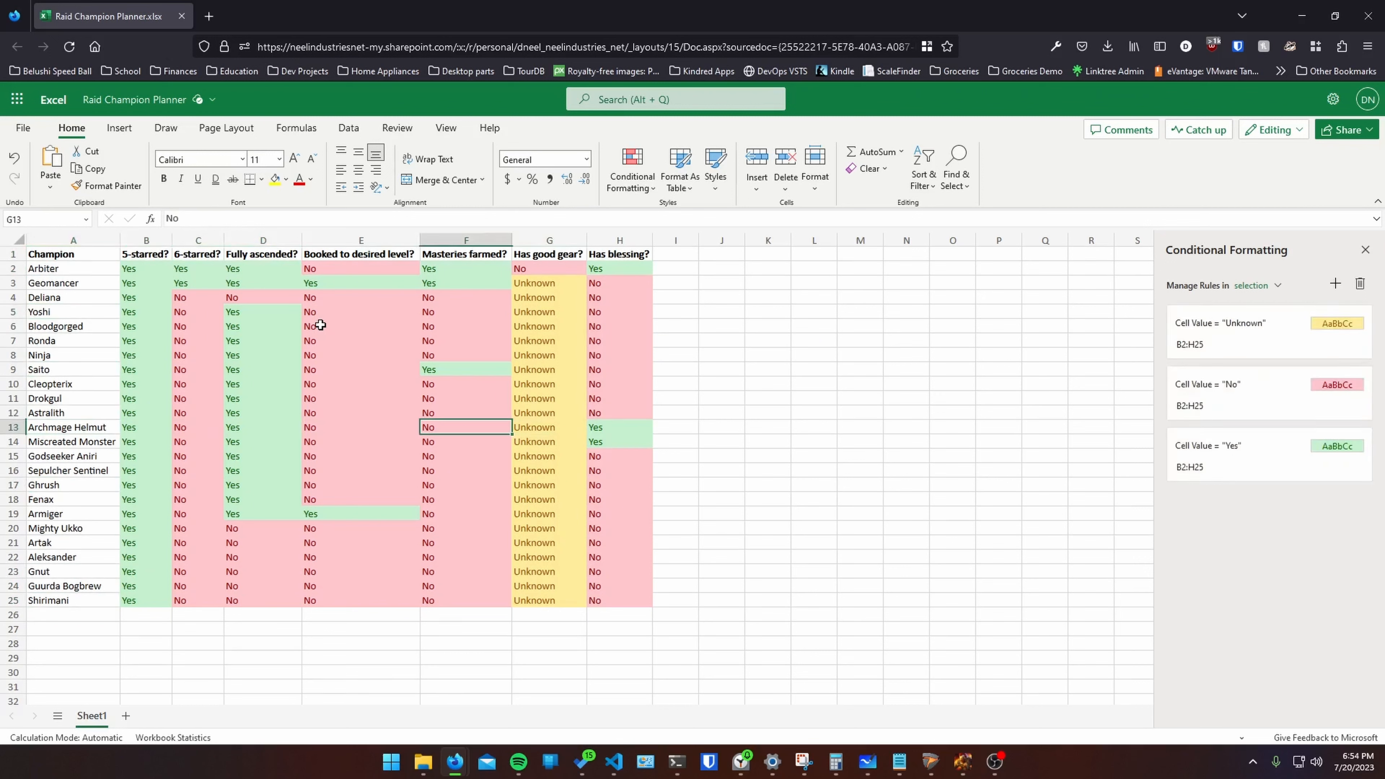
{"action": "key", "text": "Right"}
{"action": "key", "text": "Right"}
{"action": "key", "text": "Left"}
{"action": "key", "text": "Left"}
{"action": "key", "text": "Left"}
{"action": "key", "text": "Up"}
{"action": "key", "text": "Up"}
{"action": "key", "text": "Up"}
{"action": "key", "text": "Up"}
{"action": "key", "text": "Up"}
{"action": "key", "text": "Up"}
{"action": "key", "text": "Up"}
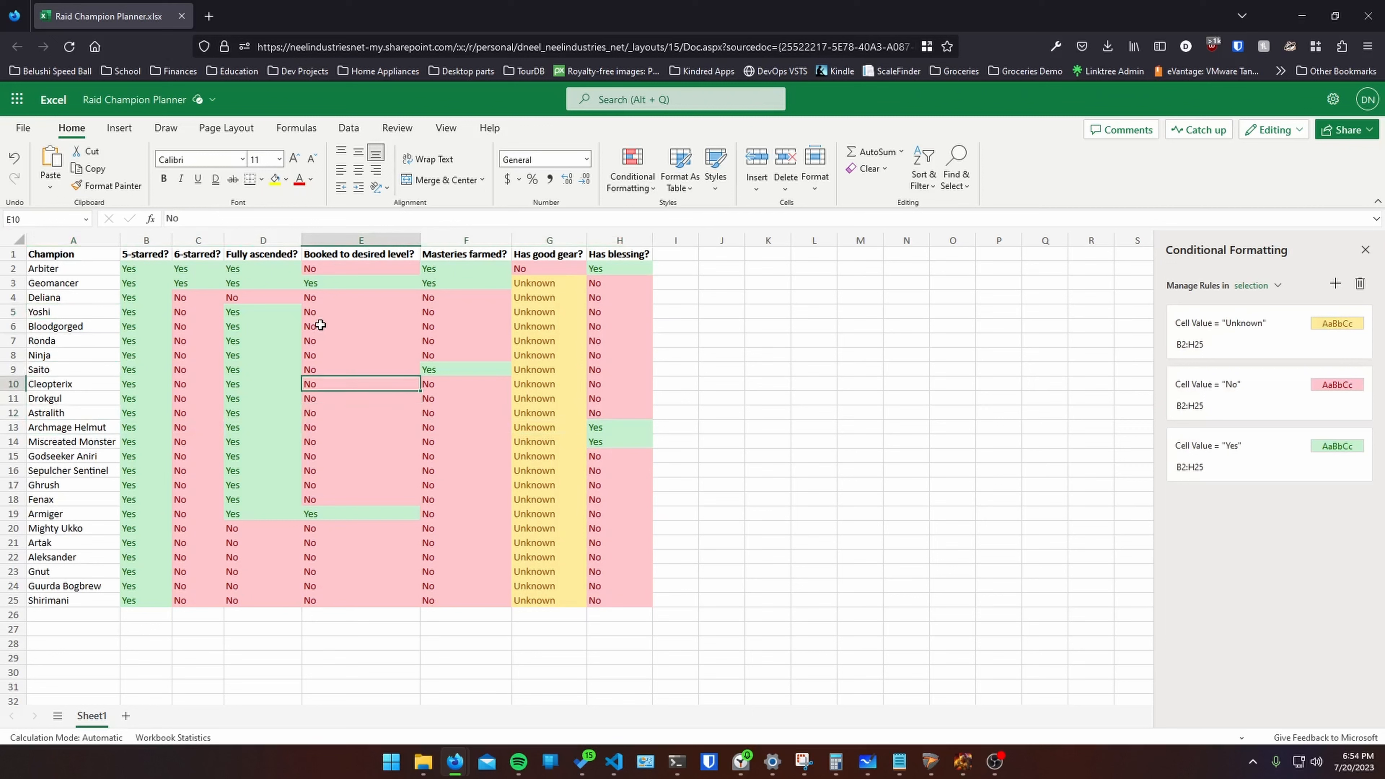
{"action": "key", "text": "Up"}
{"action": "key", "text": "Up"}
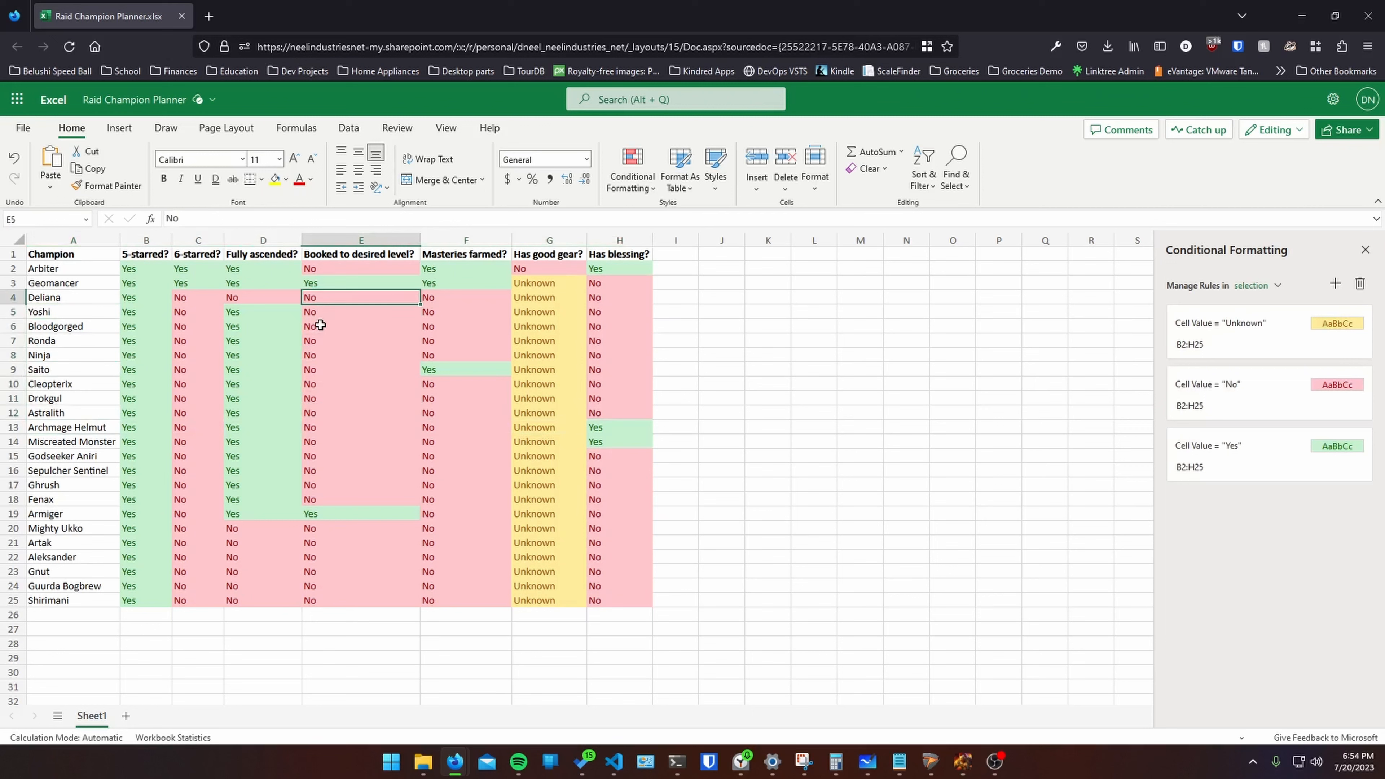
{"action": "key", "text": "Down"}
{"action": "key", "text": "Down"}
{"action": "key", "text": "Down"}
{"action": "key", "text": "Down"}
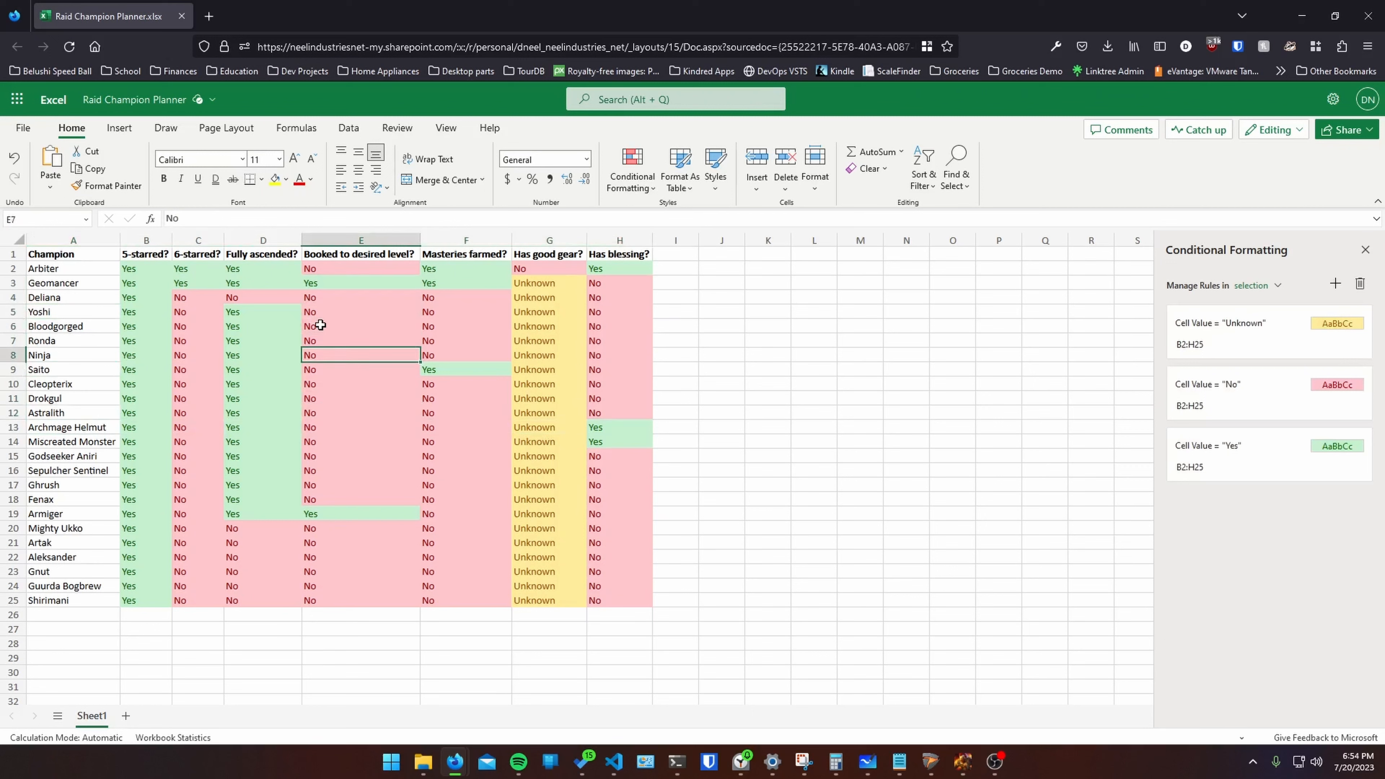
{"action": "key", "text": "Up"}
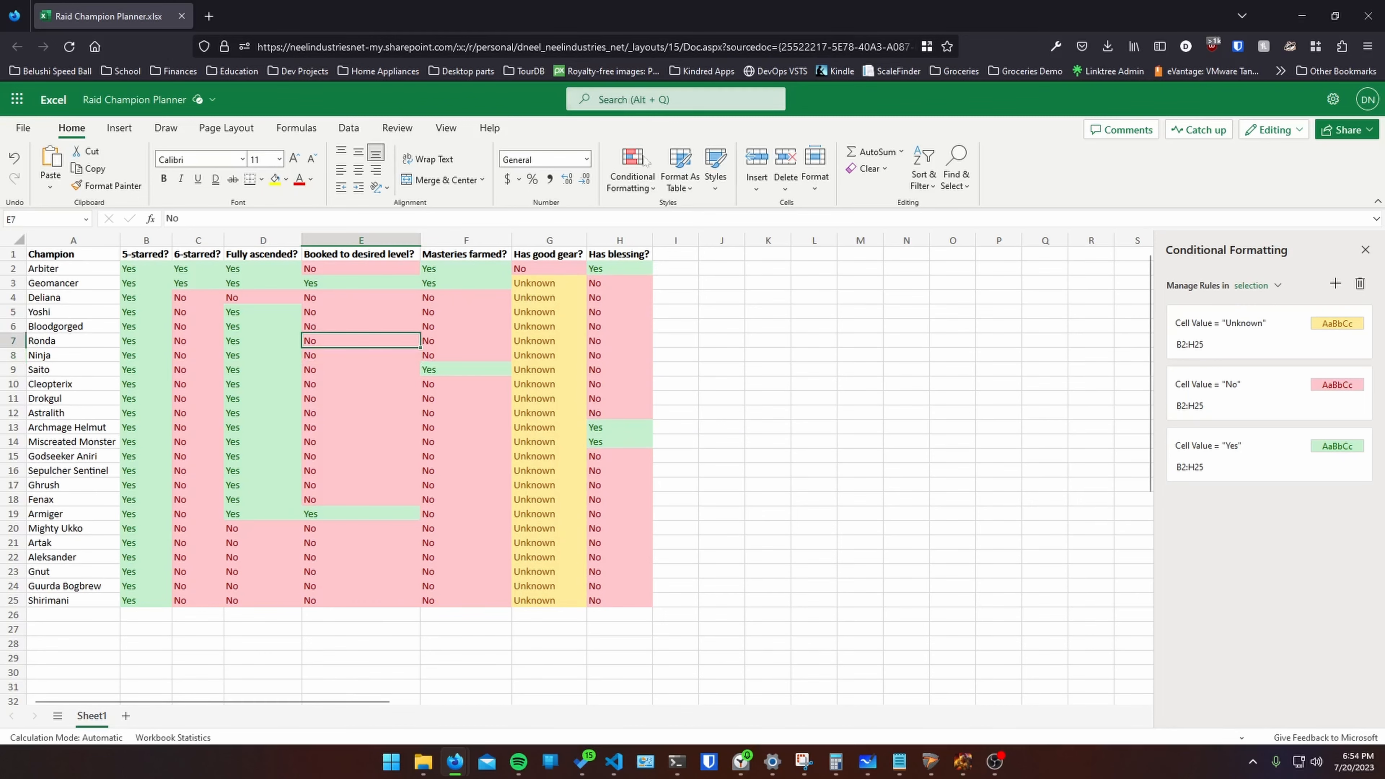
{"action": "left_click_drag", "start_coordinate": [458, 3], "coordinate": [502, 243]}
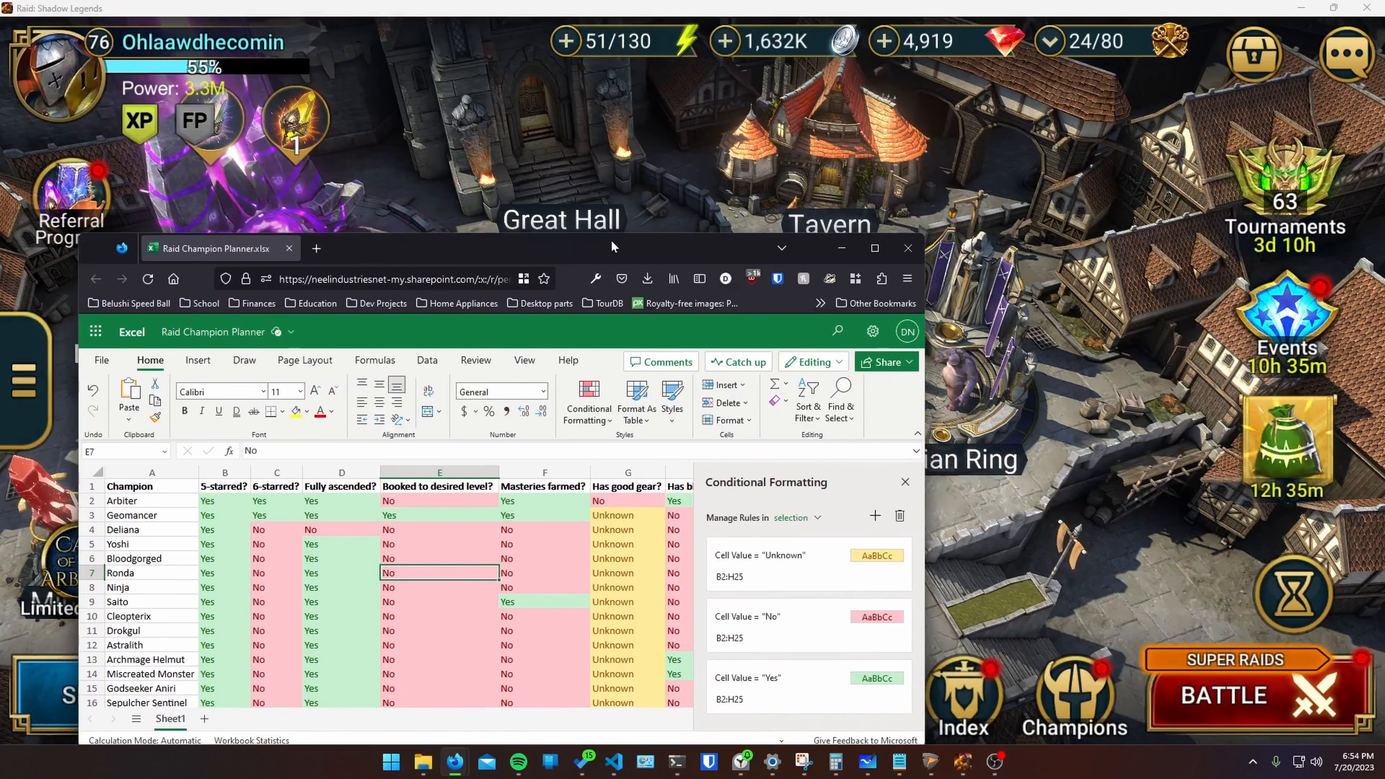
{"action": "left_click_drag", "start_coordinate": [610, 244], "coordinate": [736, 4]}
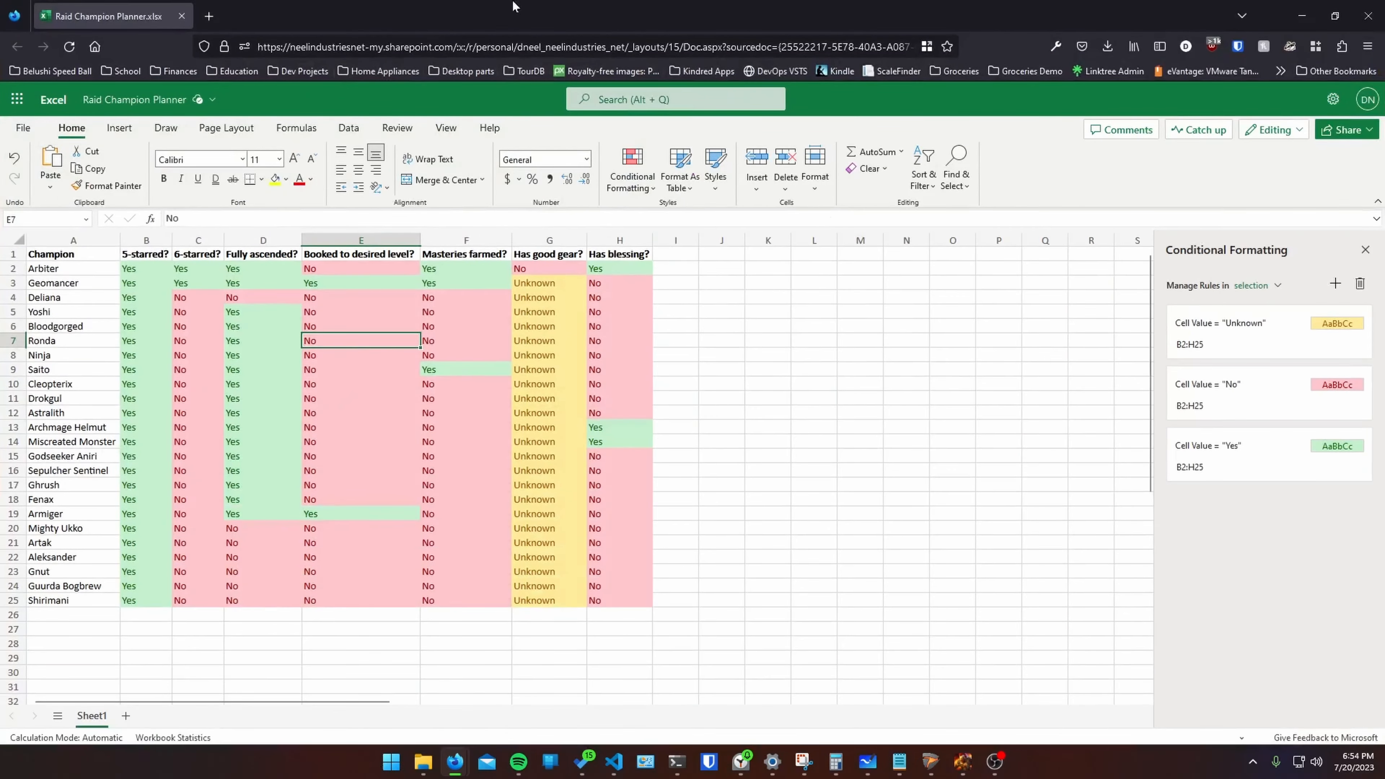
{"action": "left_click_drag", "start_coordinate": [515, 4], "coordinate": [796, 246]}
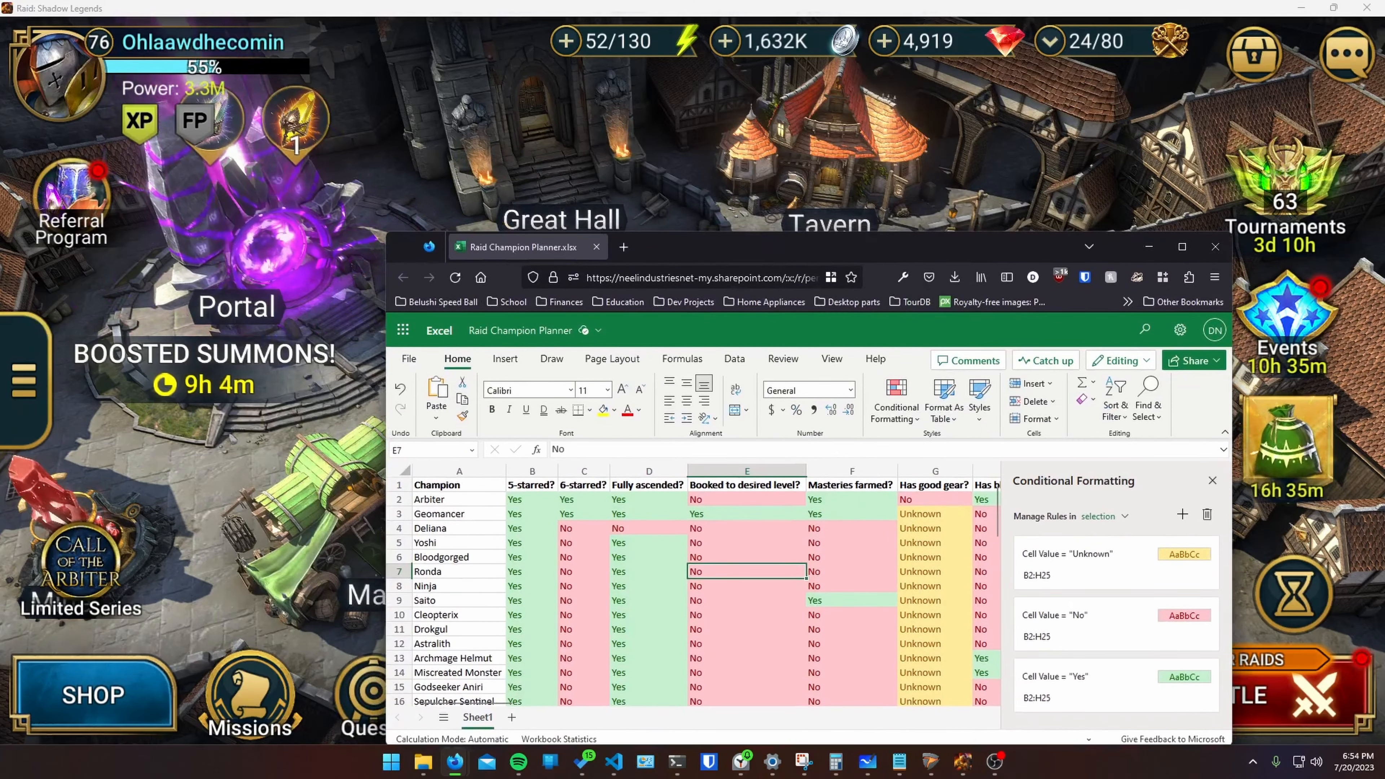
{"action": "left_click_drag", "start_coordinate": [850, 261], "coordinate": [733, 3]}
Highlight the champion names in A2:A25 and select Arbiter's name in A2.
{"action": "left_click", "coordinate": [228, 442]}
{"action": "left_click", "coordinate": [137, 344]}
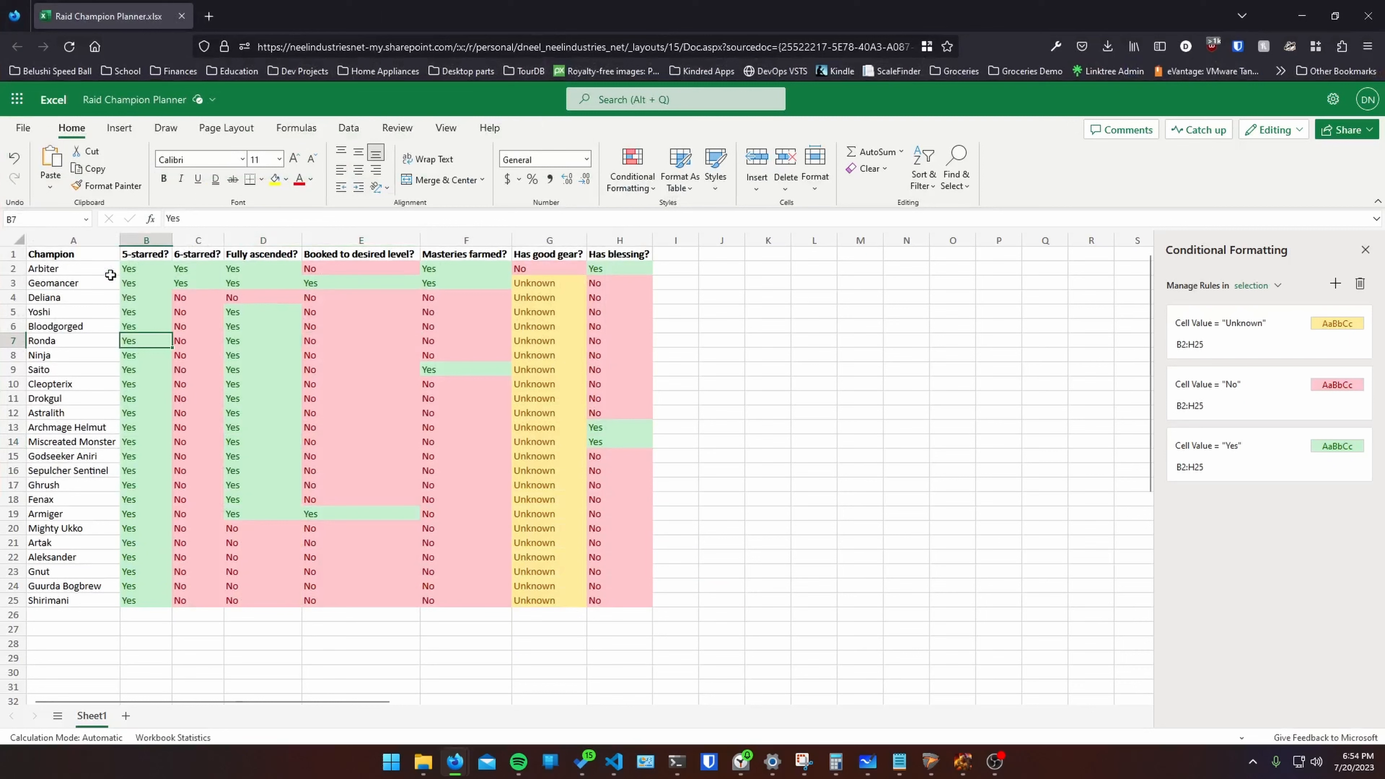
{"action": "left_click_drag", "start_coordinate": [79, 269], "coordinate": [89, 600]}
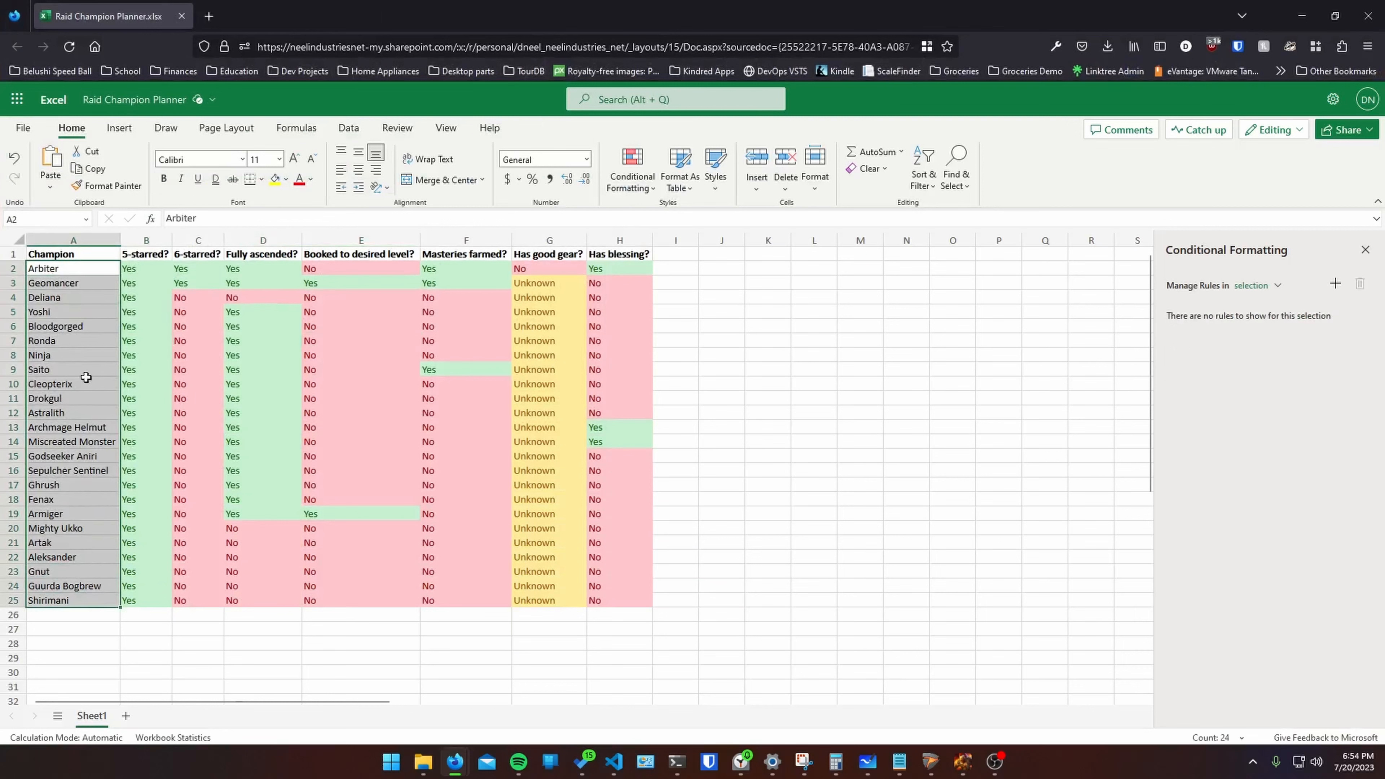
{"action": "left_click", "coordinate": [73, 309]}
{"action": "left_click", "coordinate": [43, 267]}
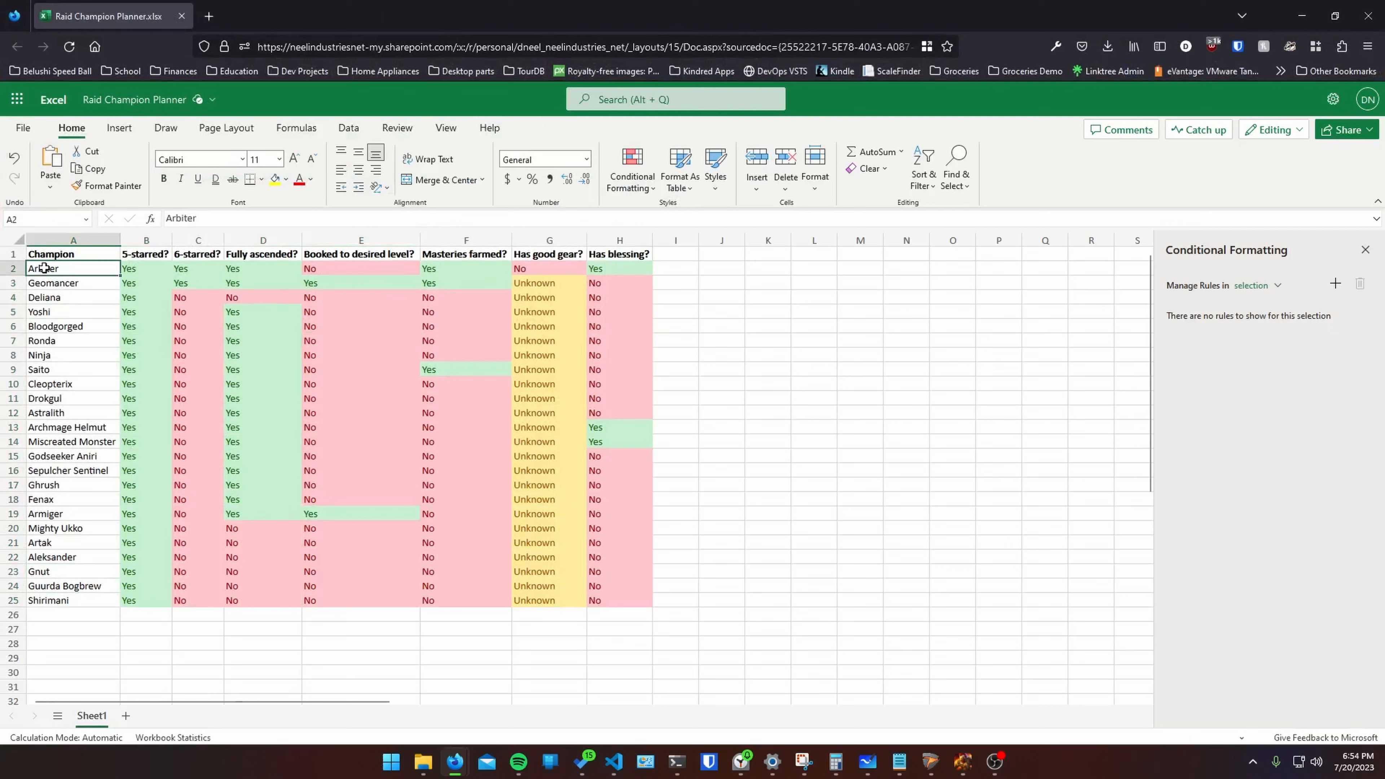
Enter 1 in J2 on Arbiter's row and 2 in J3 on Geomancer's row.
{"action": "left_click", "coordinate": [723, 266]}
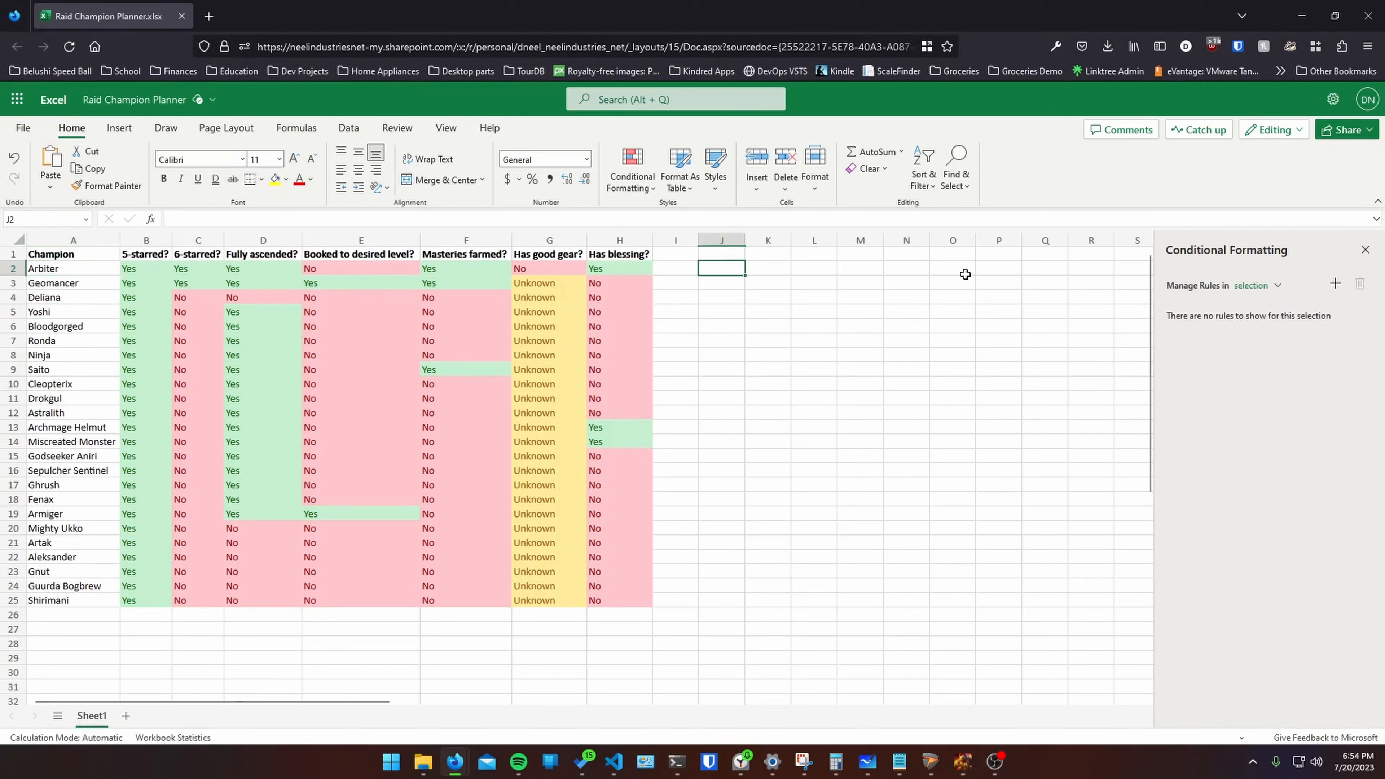
{"action": "type", "text": "1"}
{"action": "key", "text": "Left"}
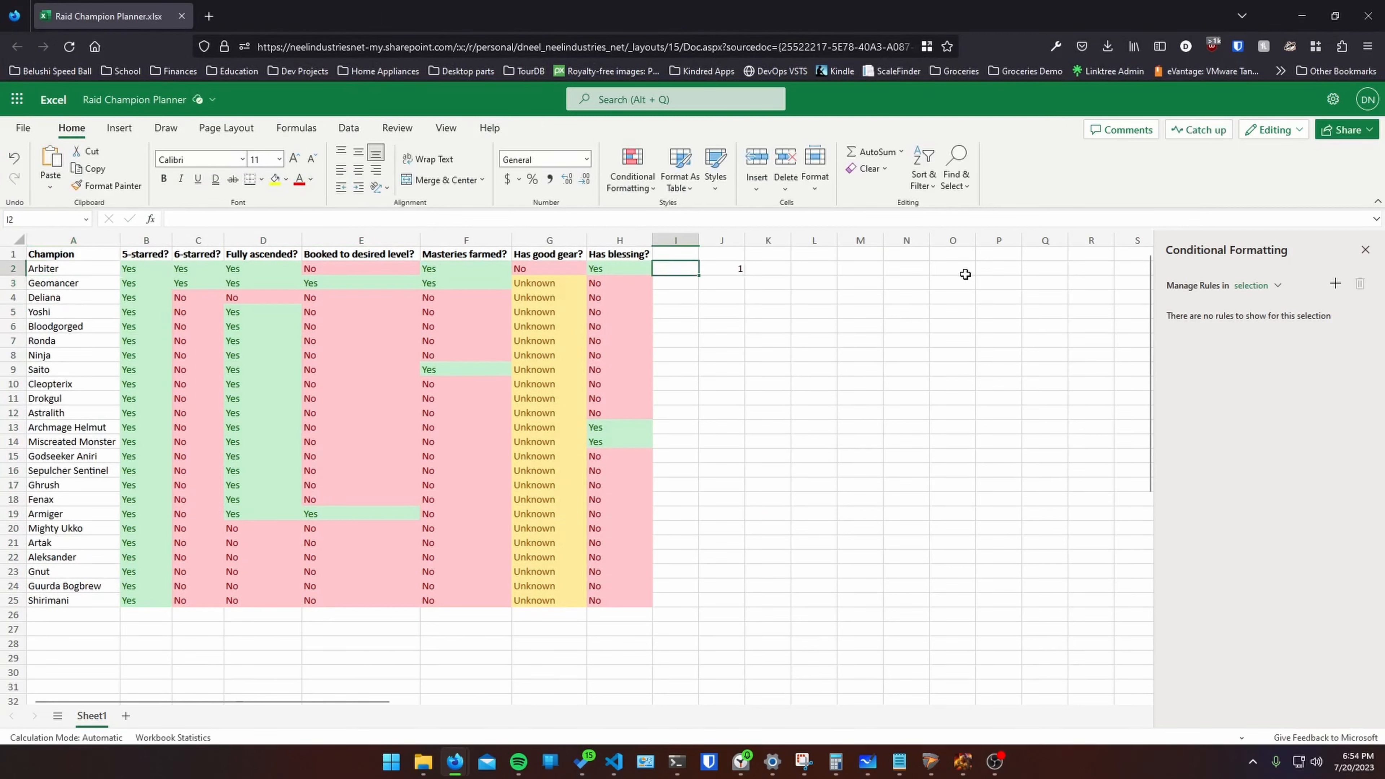
{"action": "key", "text": "Down"}
{"action": "key", "text": "Right"}
{"action": "type", "text": "2"}
{"action": "key", "text": "Return"}
Enter 3 in J15 on Godseeker Aniri's row.
{"action": "key", "text": "Down"}
{"action": "key", "text": "Down"}
{"action": "key", "text": "Down"}
{"action": "key", "text": "Down"}
{"action": "key", "text": "Down"}
{"action": "key", "text": "Down"}
{"action": "key", "text": "Down"}
{"action": "key", "text": "Down"}
{"action": "key", "text": "Down"}
{"action": "key", "text": "Down"}
{"action": "key", "text": "Down"}
{"action": "key", "text": "Down"}
{"action": "key", "text": "Down"}
{"action": "key", "text": "Down"}
{"action": "key", "text": "Down"}
{"action": "key", "text": "Down"}
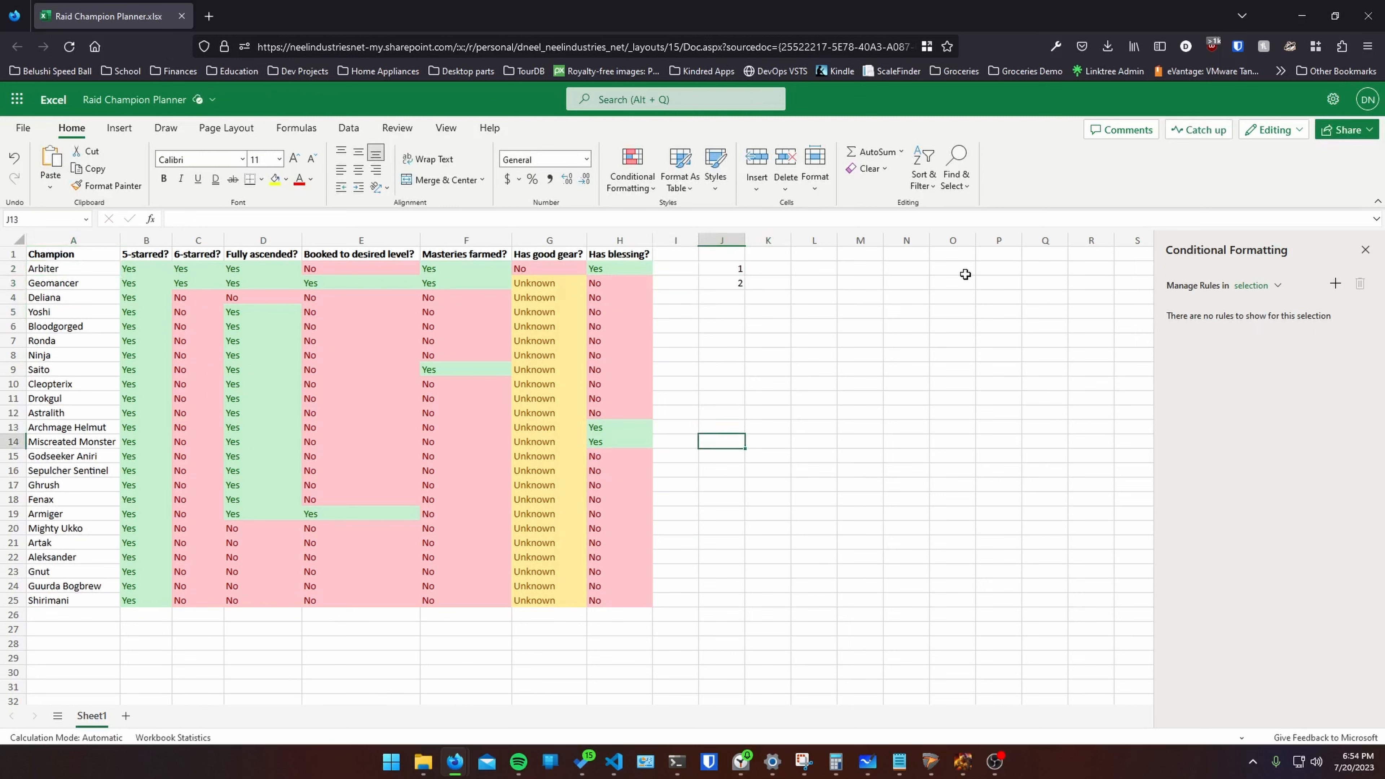
{"action": "key", "text": "Up"}
{"action": "key", "text": "Up"}
{"action": "key", "text": "Up"}
{"action": "key", "text": "Up"}
{"action": "key", "text": "Up"}
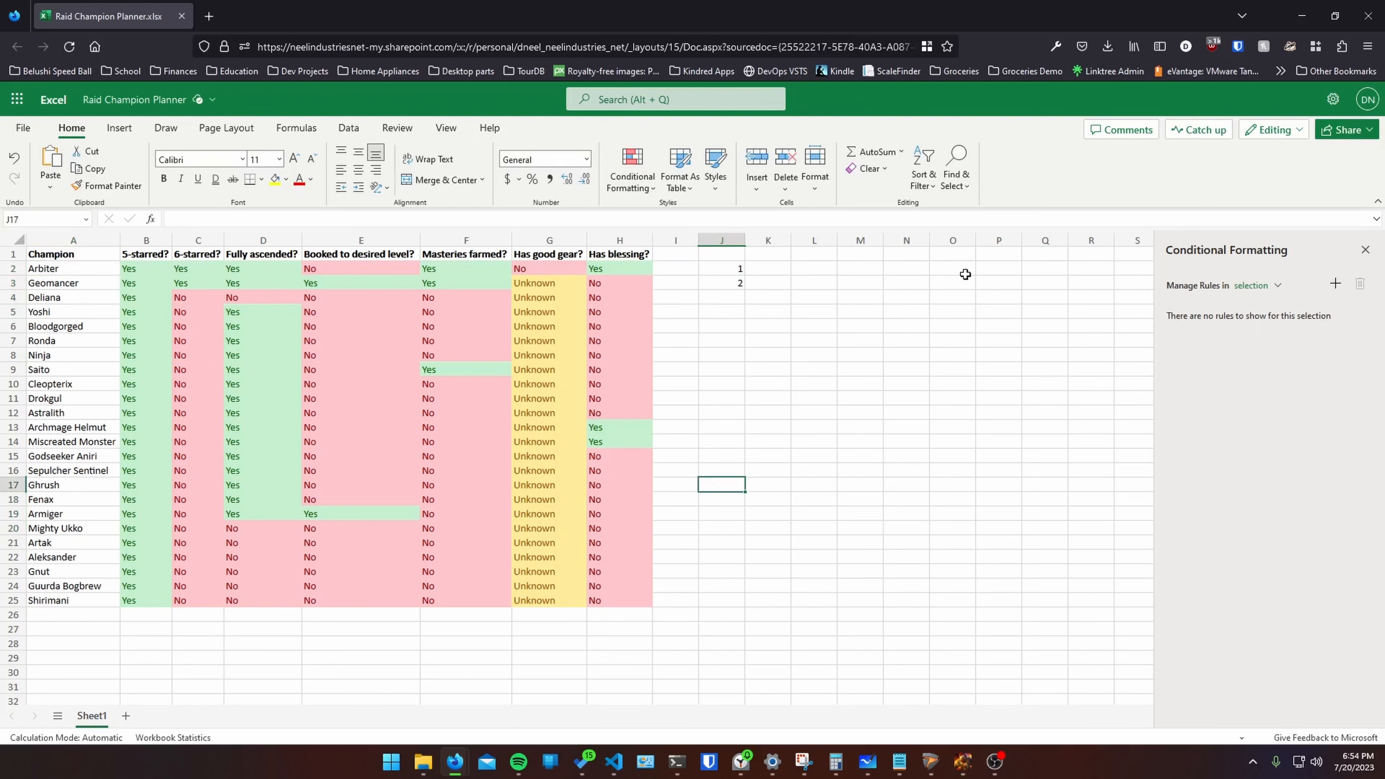
{"action": "key", "text": "Up"}
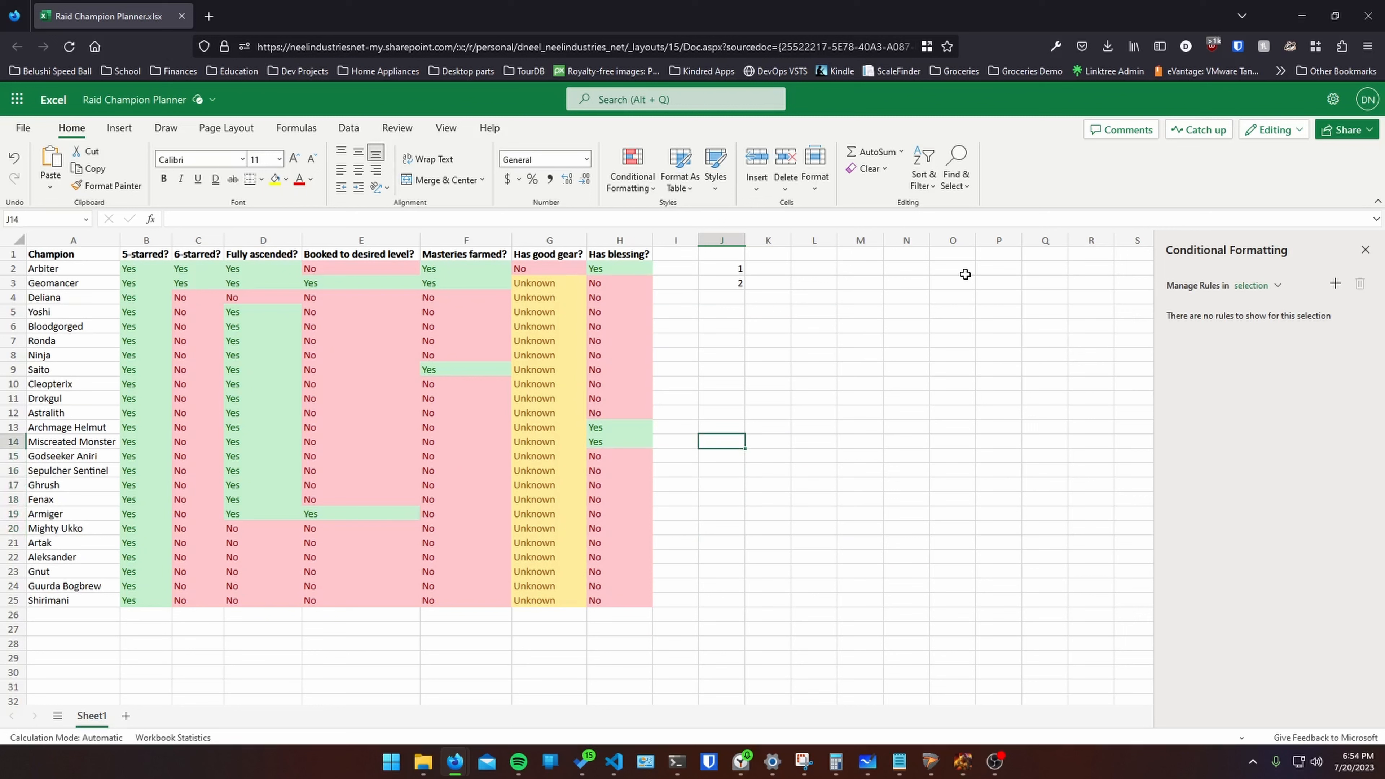
{"action": "key", "text": "Down"}
{"action": "type", "text": "3"}
{"action": "key", "text": "Return"}
{"action": "key", "text": "Up"}
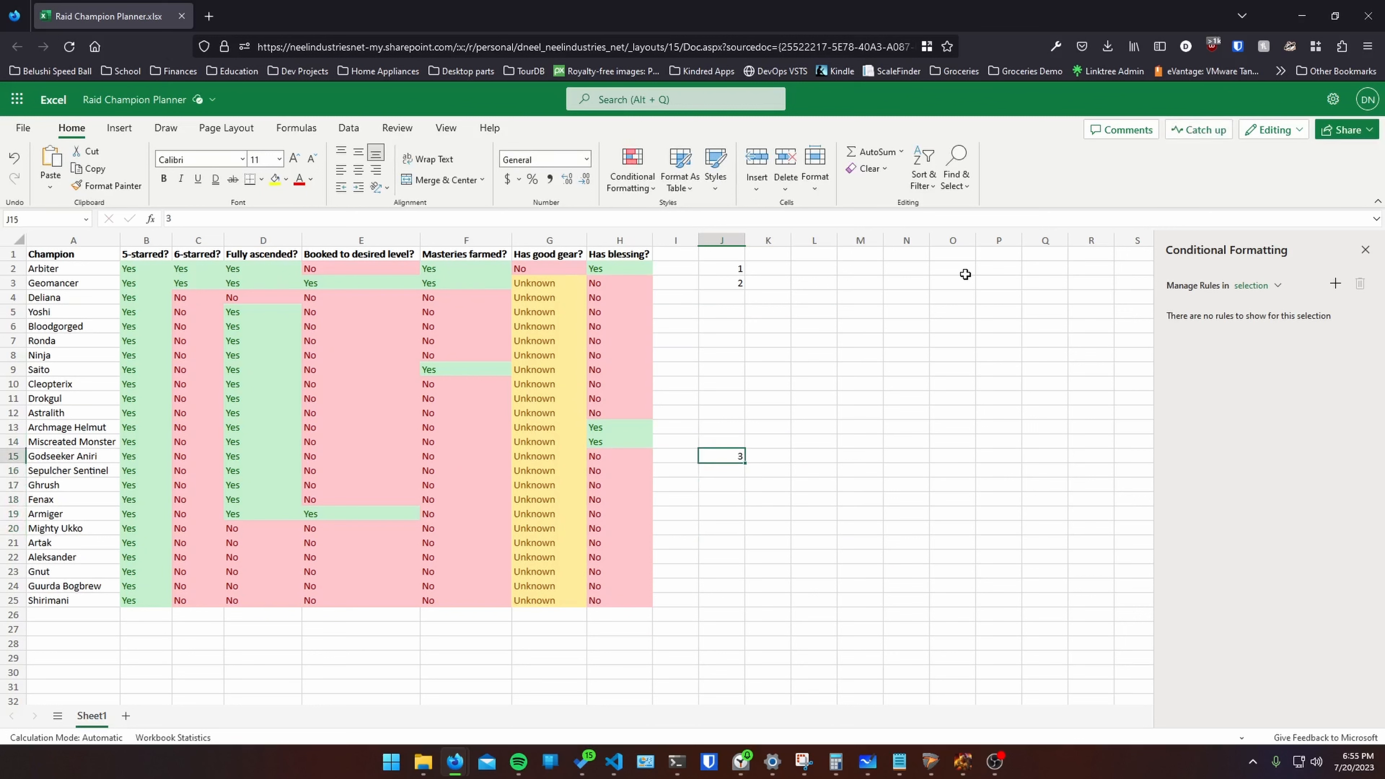
Look over the order numbers in column J and the rows beside them, ending on Godseeker Aniri's Has good gear? cell in G15.
{"action": "key", "text": "Up"}
{"action": "key", "text": "Up"}
{"action": "key", "text": "Up"}
{"action": "key", "text": "Up"}
{"action": "key", "text": "Up"}
{"action": "key", "text": "Up"}
{"action": "key", "text": "Up"}
{"action": "key", "text": "Up"}
{"action": "key", "text": "Up"}
{"action": "key", "text": "Up"}
{"action": "key", "text": "Up"}
{"action": "key", "text": "Up"}
{"action": "key", "text": "Up"}
{"action": "key", "text": "Up"}
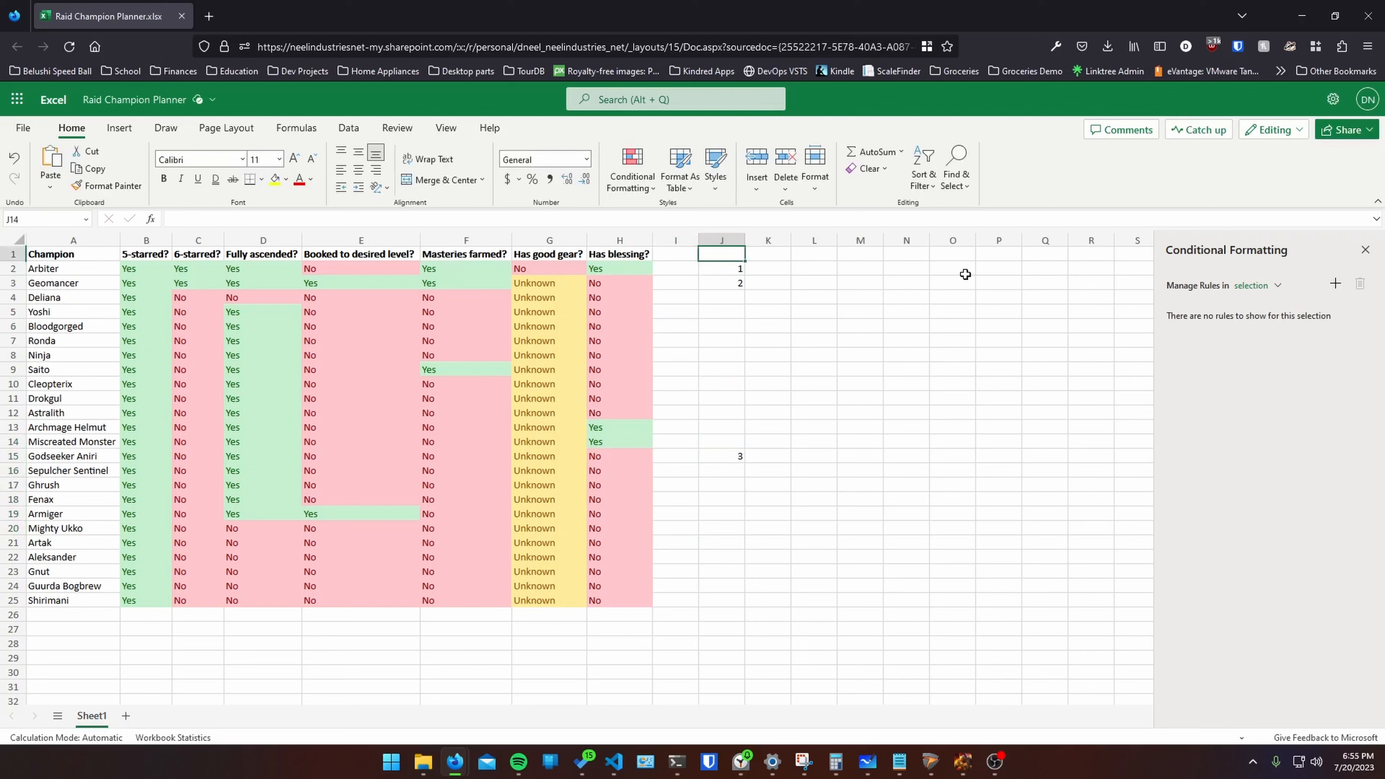
{"action": "key", "text": "Left"}
{"action": "key", "text": "Down"}
{"action": "key", "text": "Down"}
{"action": "key", "text": "Down"}
{"action": "key", "text": "Down"}
{"action": "key", "text": "Down"}
{"action": "key", "text": "Down"}
{"action": "key", "text": "Down"}
{"action": "key", "text": "Down"}
{"action": "key", "text": "Down"}
{"action": "key", "text": "Down"}
{"action": "key", "text": "Down"}
{"action": "key", "text": "Down"}
{"action": "key", "text": "Down"}
{"action": "key", "text": "Down"}
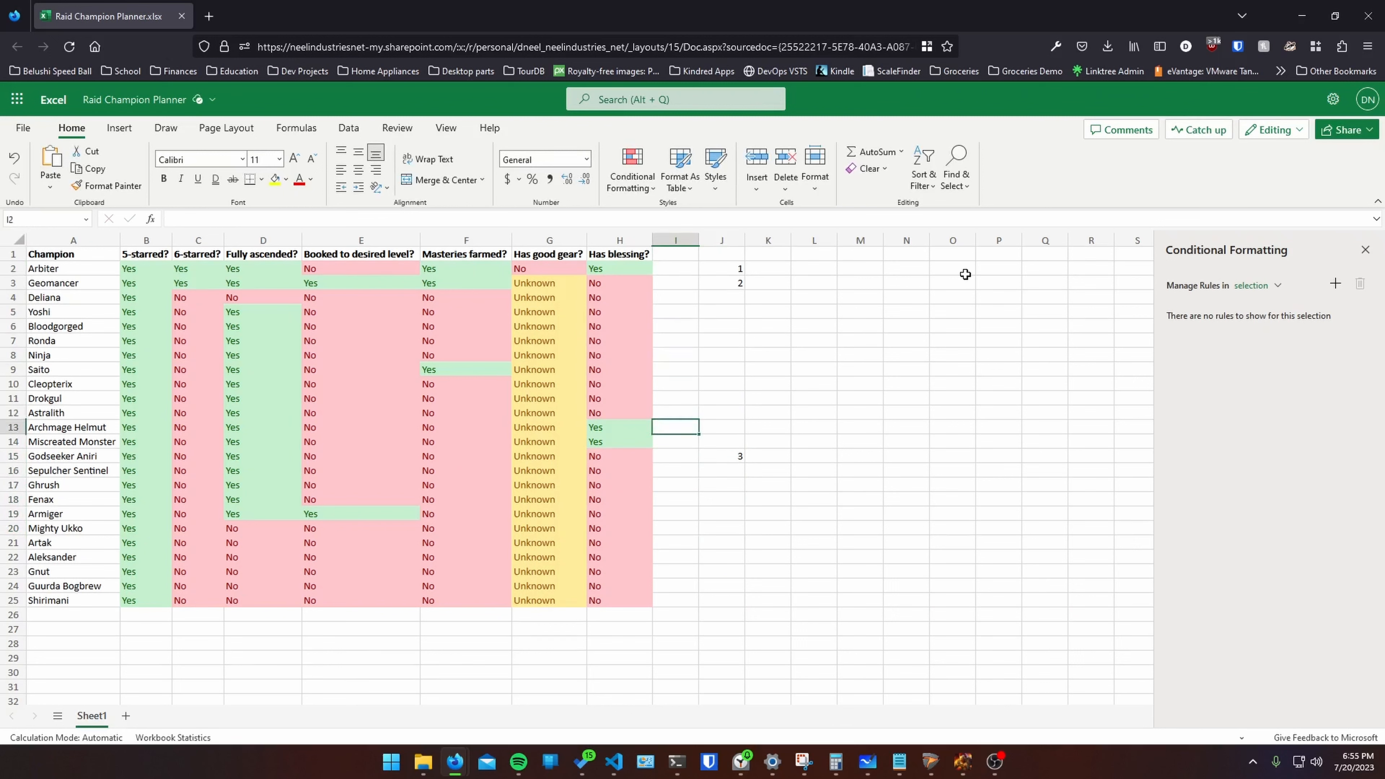
{"action": "key", "text": "Left"}
{"action": "key", "text": "Right"}
{"action": "key", "text": "Right"}
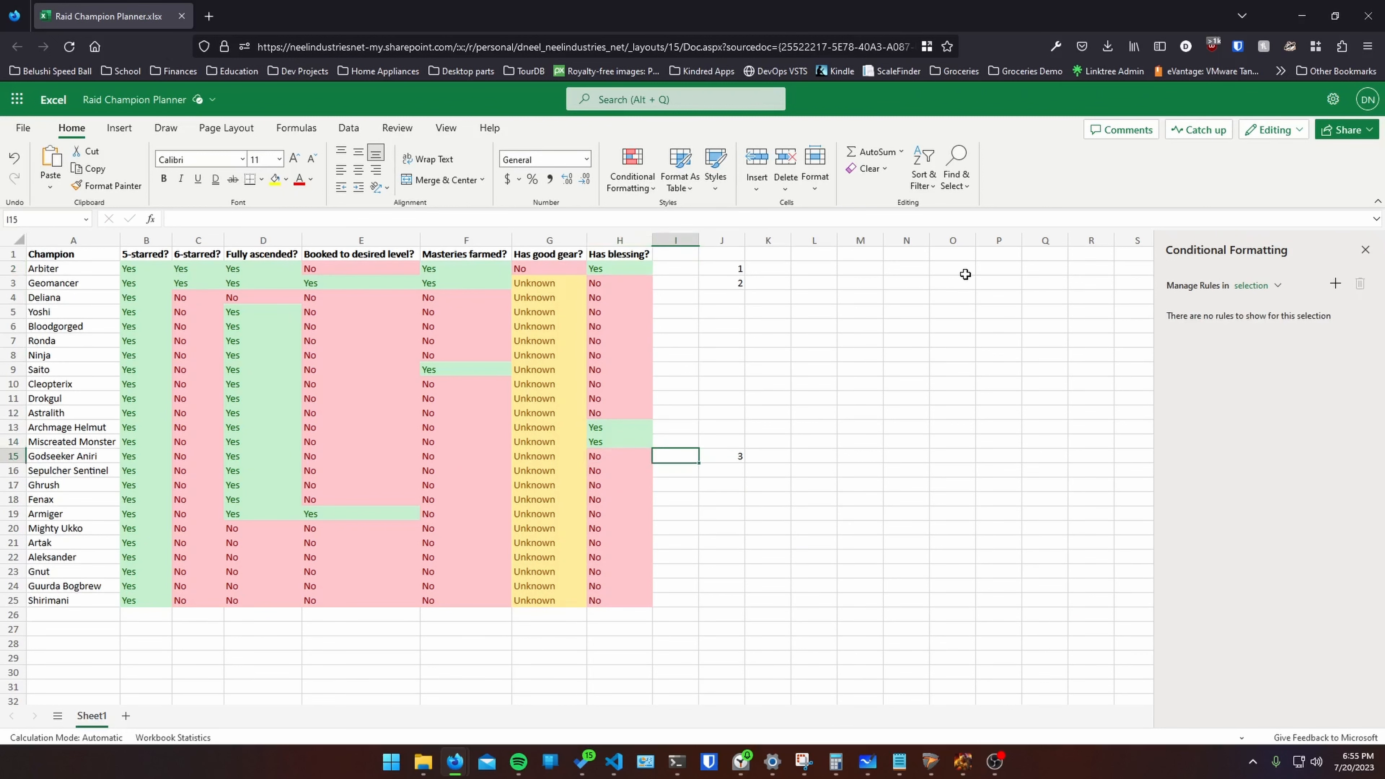
{"action": "key", "text": "Left"}
{"action": "key", "text": "Left"}
{"action": "key", "text": "Left"}
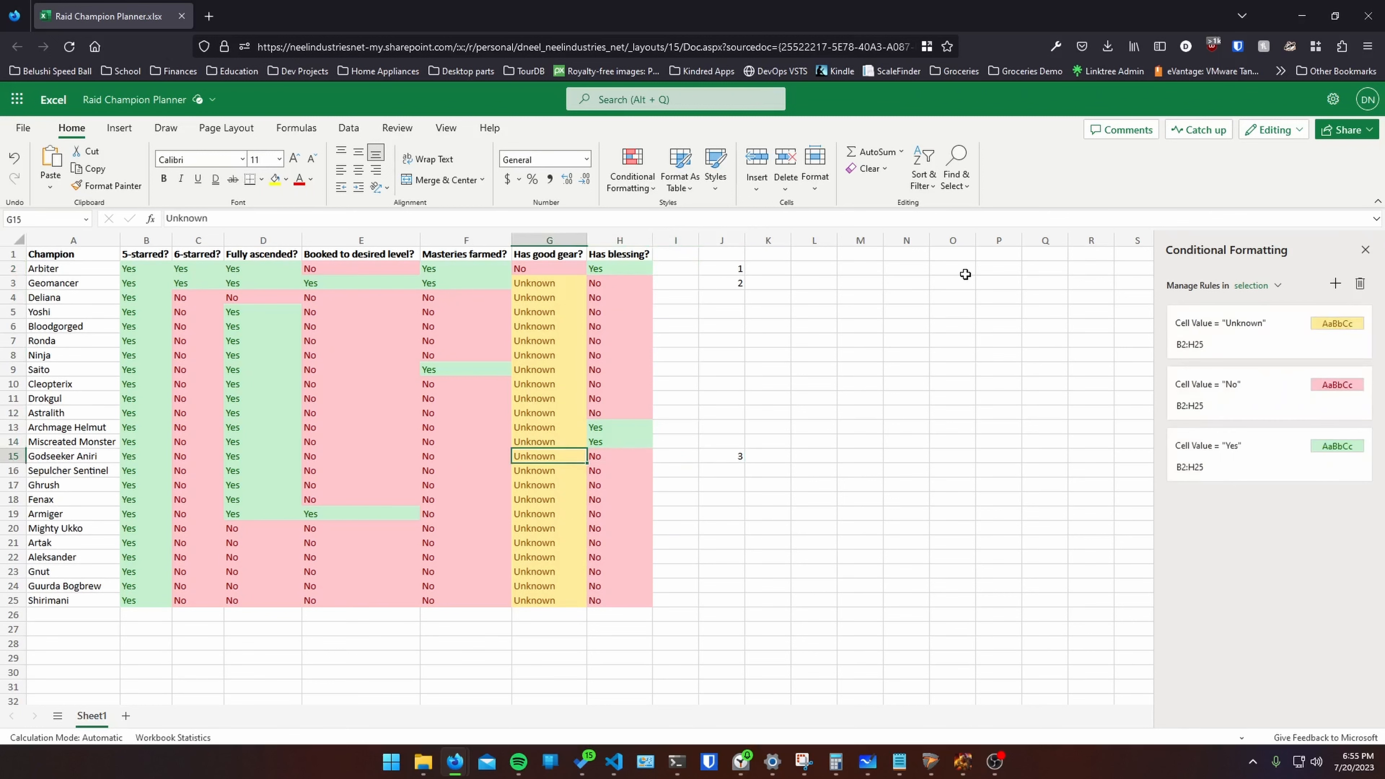
Review the status cells for Arbiter and Geomancer in rows 2 and 3, including booking, gear and blessing.
{"action": "left_click_drag", "start_coordinate": [721, 272], "coordinate": [97, 281]}
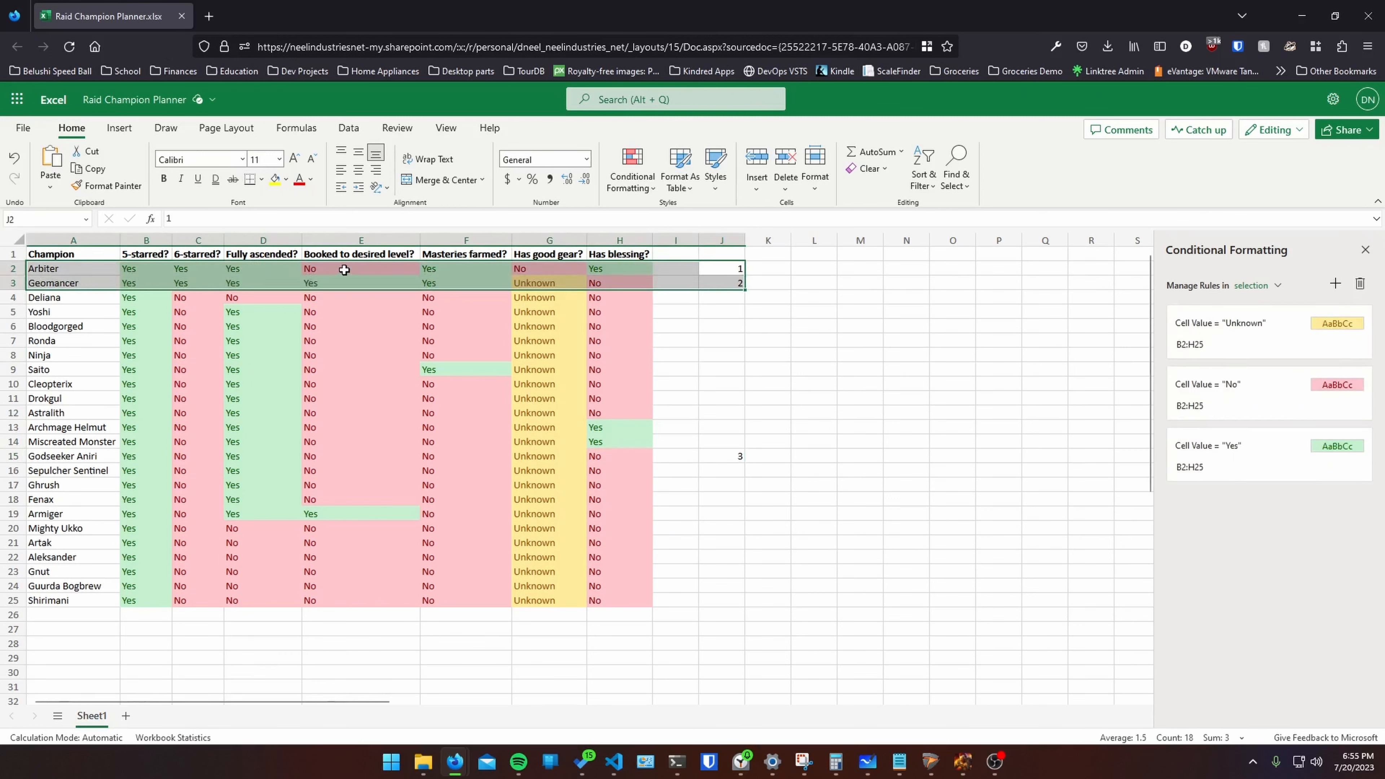
{"action": "left_click", "coordinate": [359, 271]}
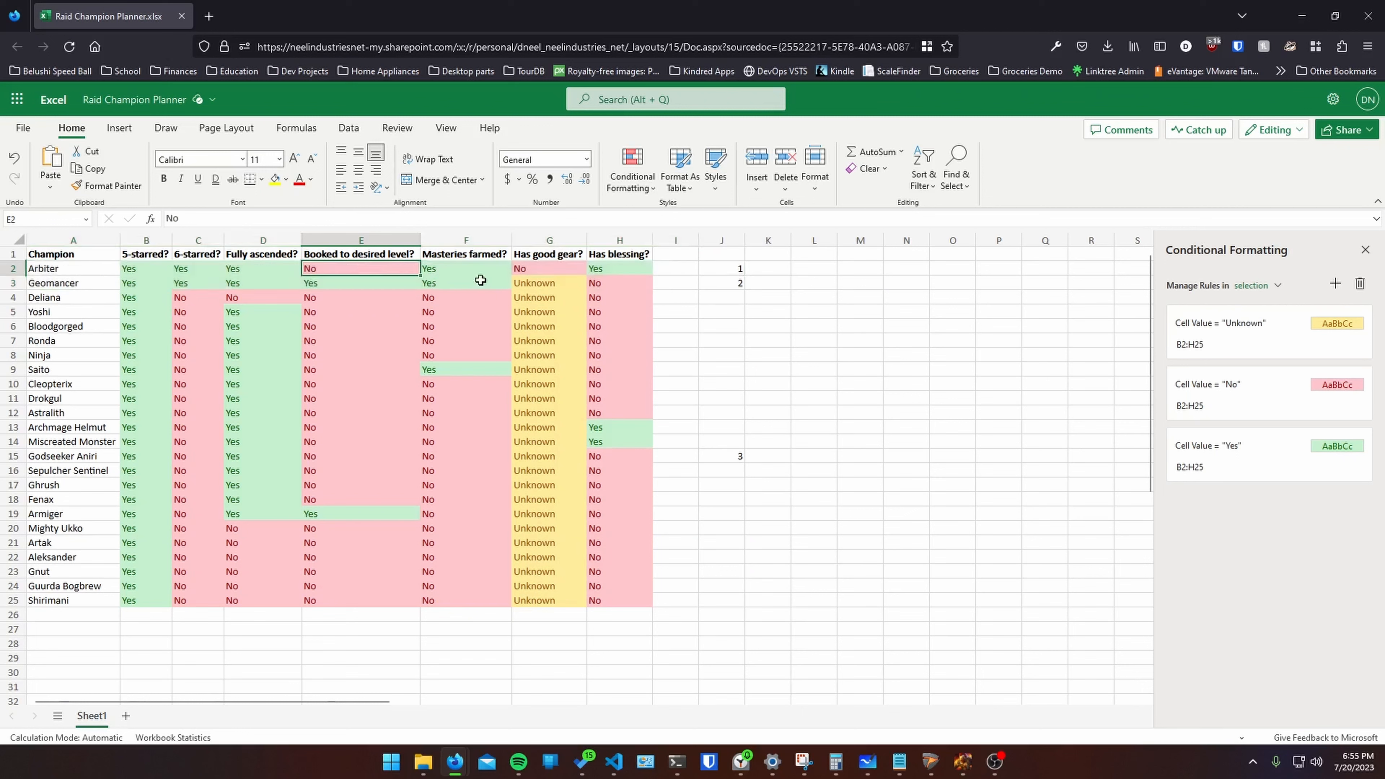
{"action": "left_click", "coordinate": [556, 270]}
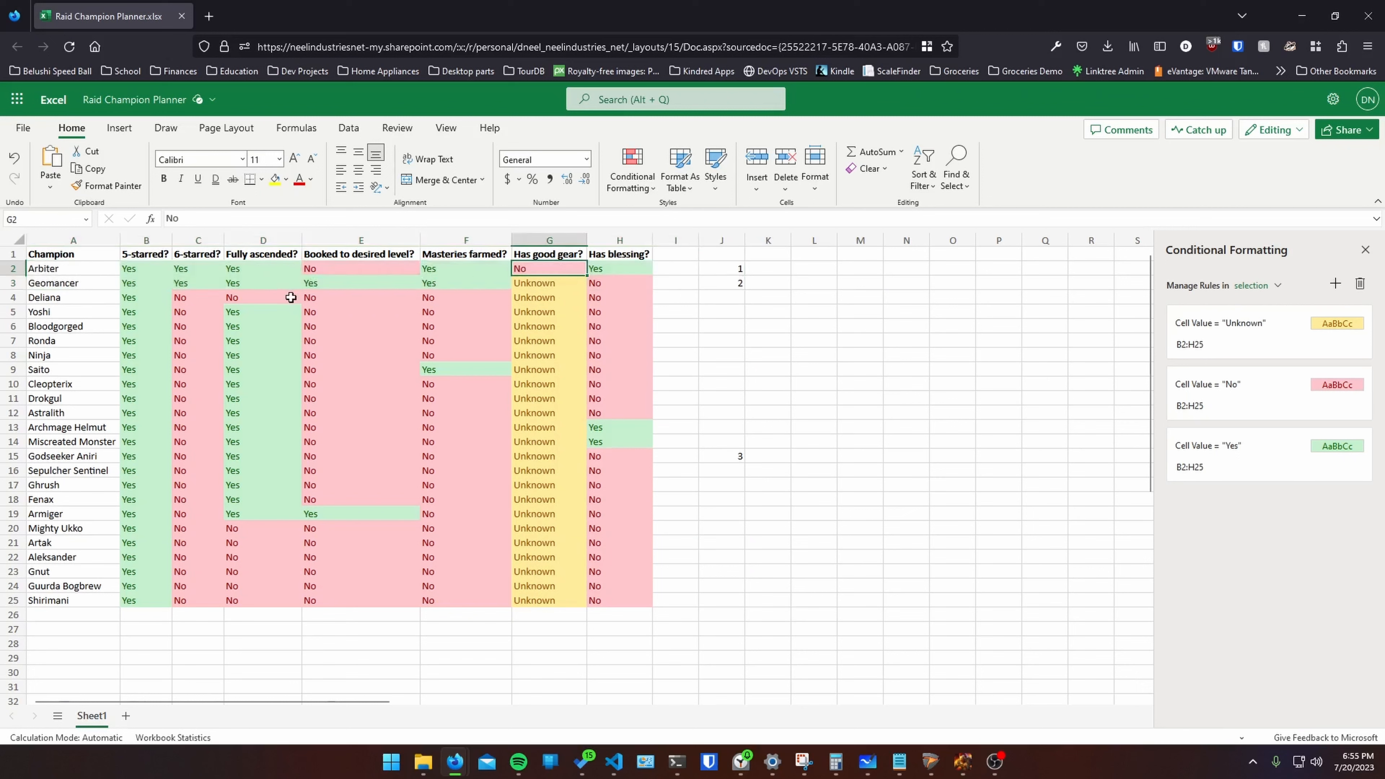
{"action": "left_click", "coordinate": [580, 285]}
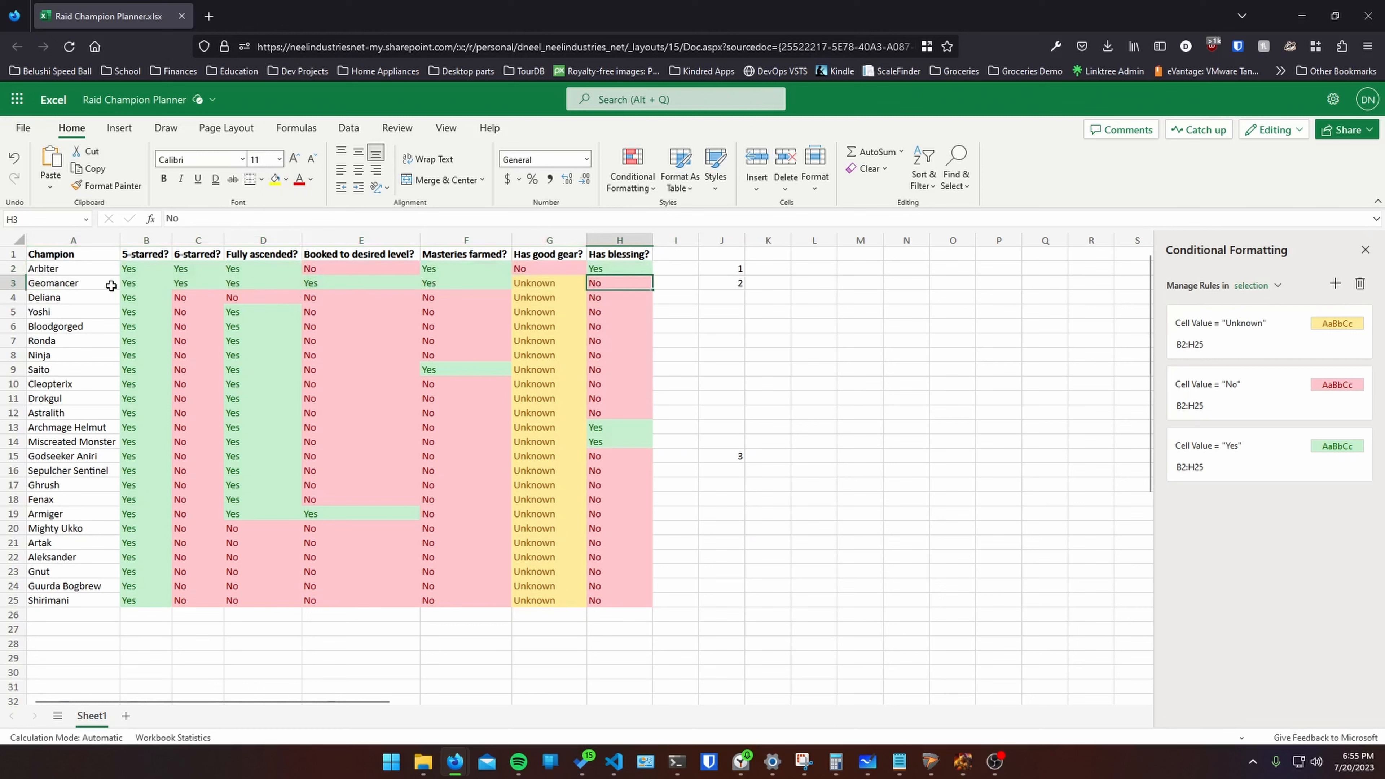
{"action": "left_click_drag", "start_coordinate": [111, 286], "coordinate": [466, 279]}
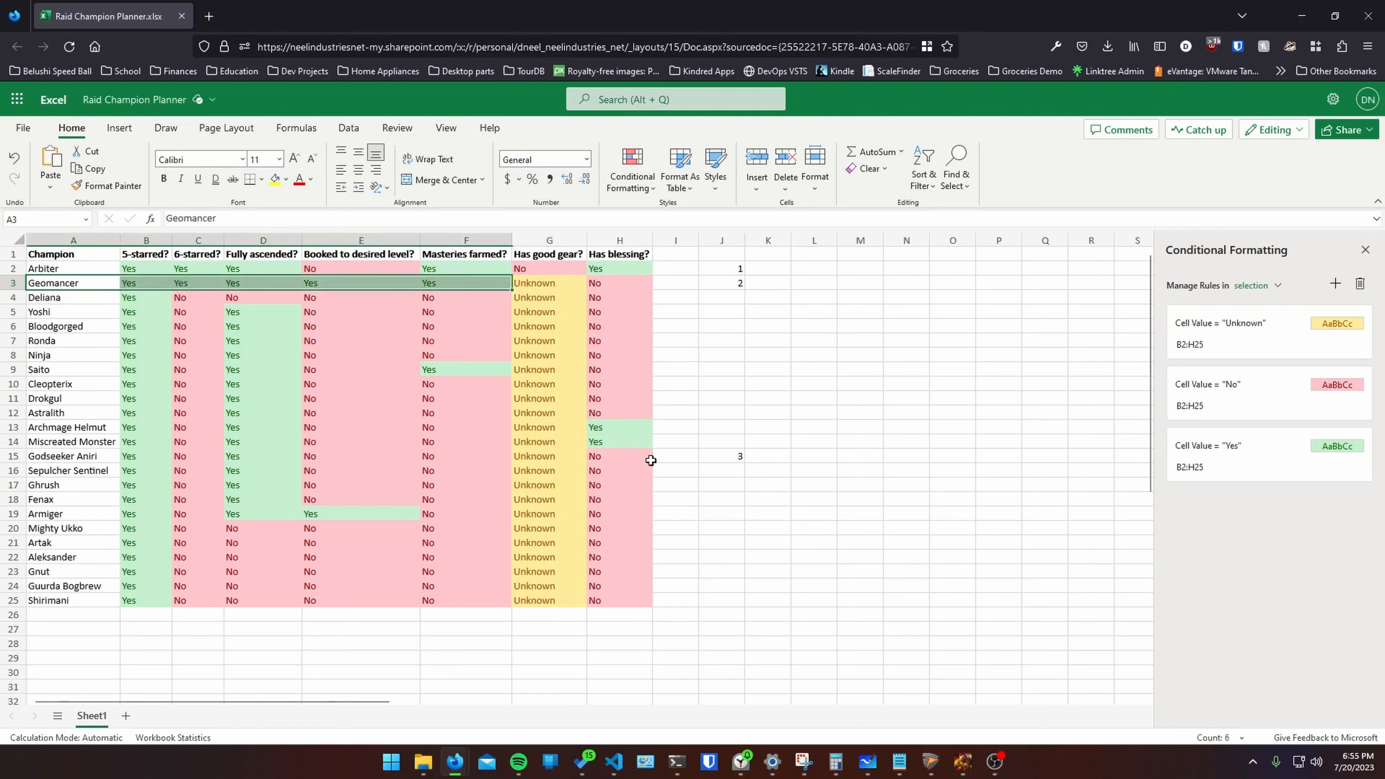
Examine Godseeker Aniri's status cells across row 15, from 6-starred through booking, masteries, gear and blessing.
{"action": "left_click_drag", "start_coordinate": [650, 459], "coordinate": [55, 458]}
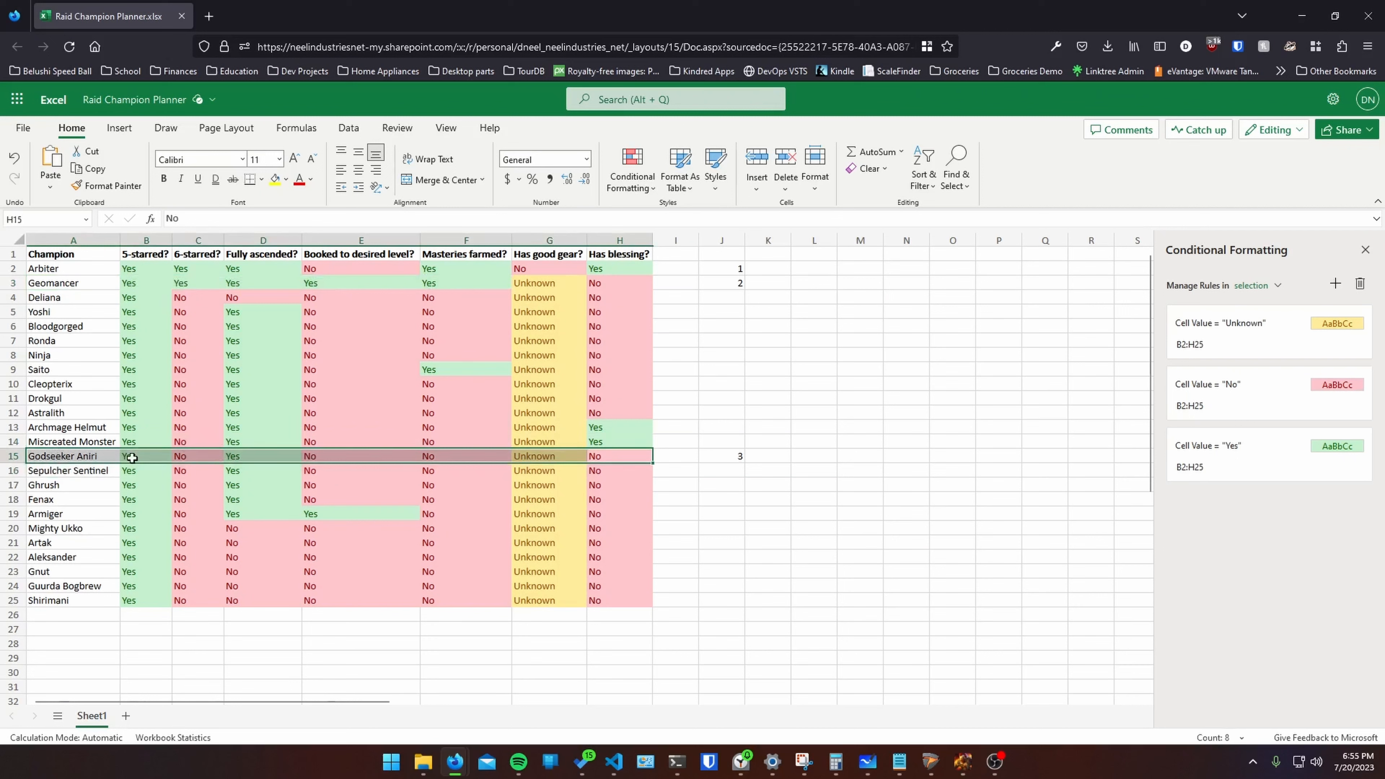
{"action": "left_click", "coordinate": [205, 461]}
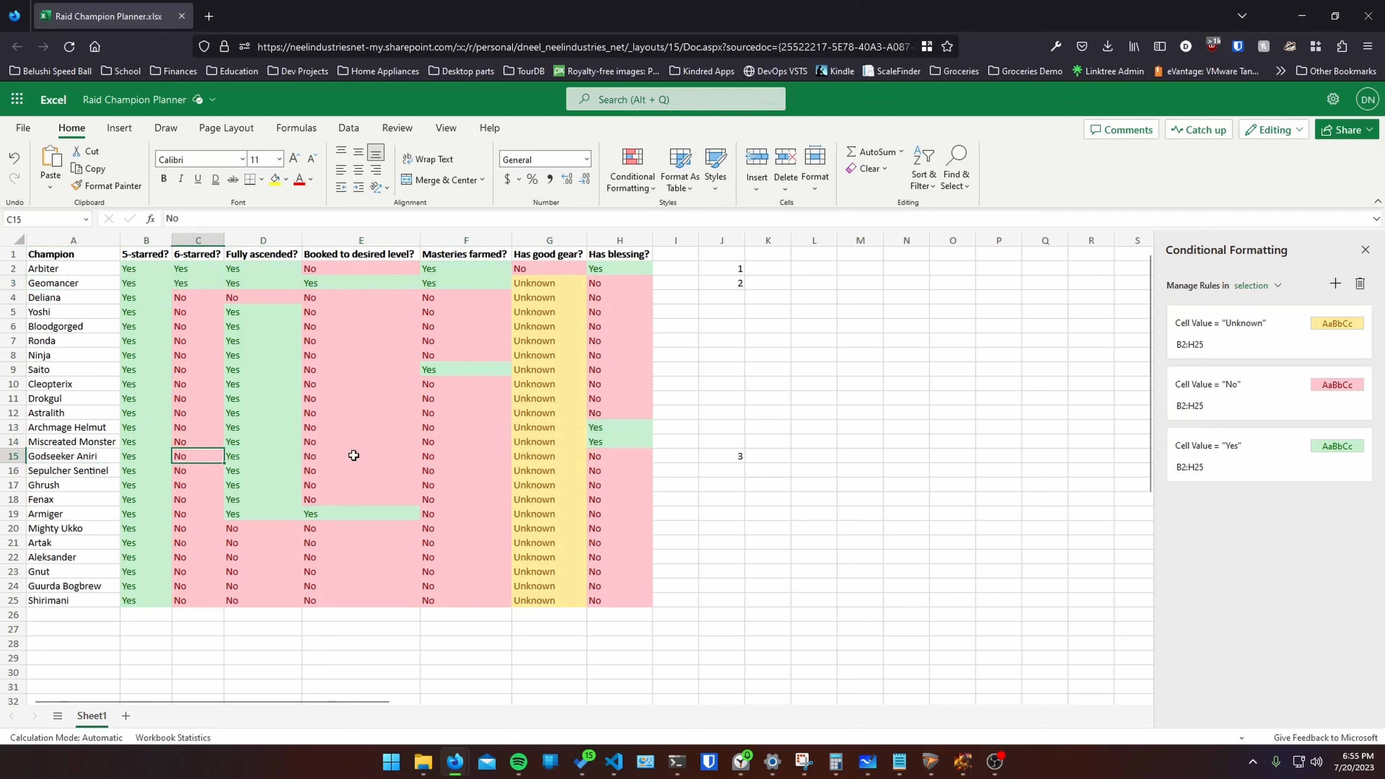
{"action": "left_click", "coordinate": [376, 454]}
{"action": "left_click_drag", "start_coordinate": [397, 456], "coordinate": [639, 457]}
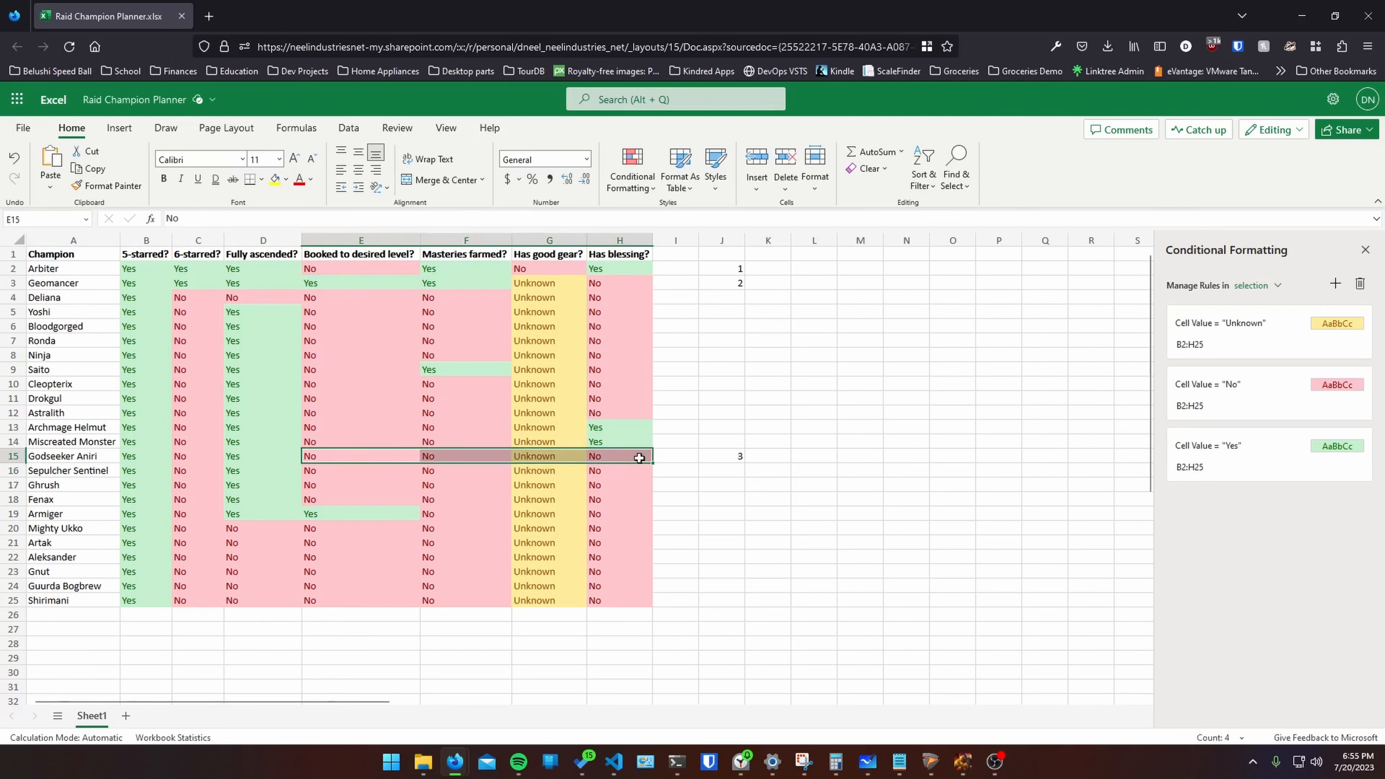
{"action": "left_click", "coordinate": [608, 355]}
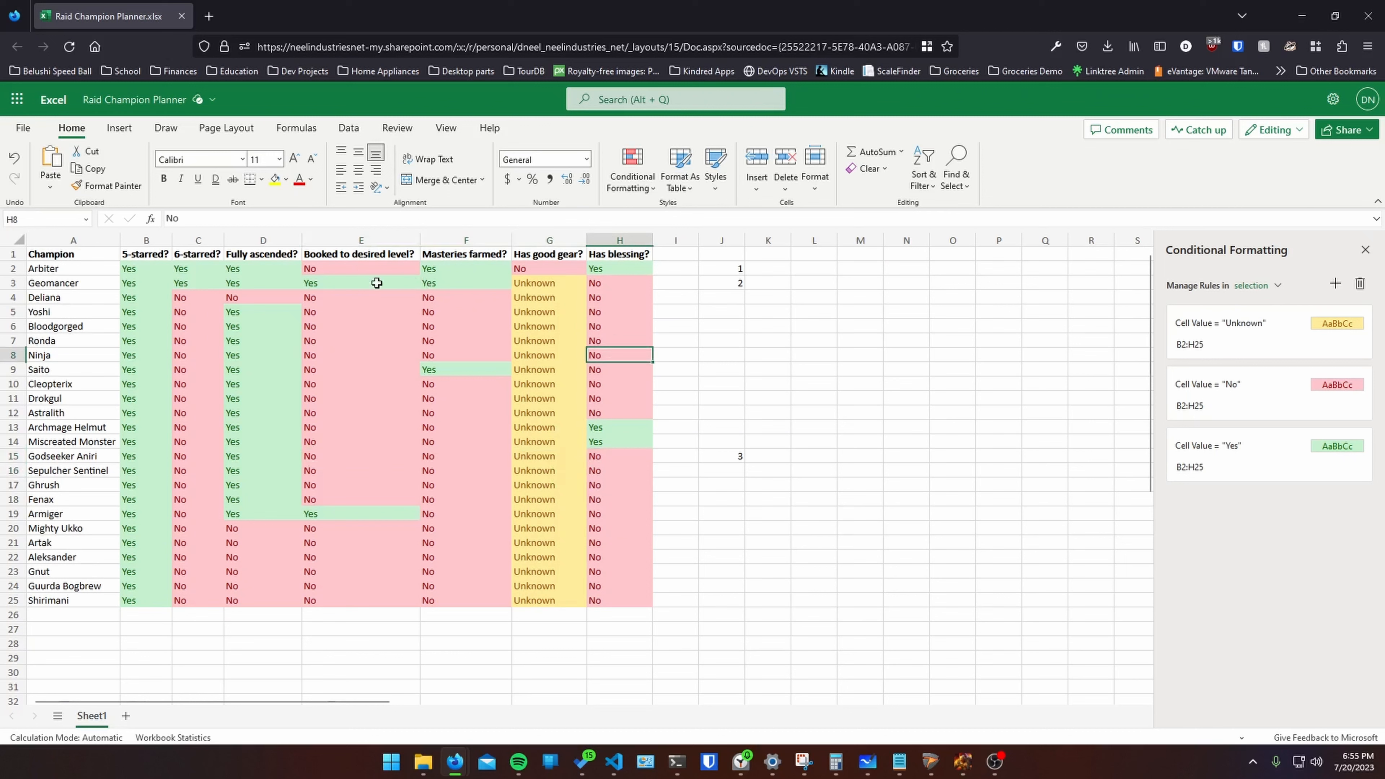
{"action": "left_click_drag", "start_coordinate": [681, 457], "coordinate": [142, 445]}
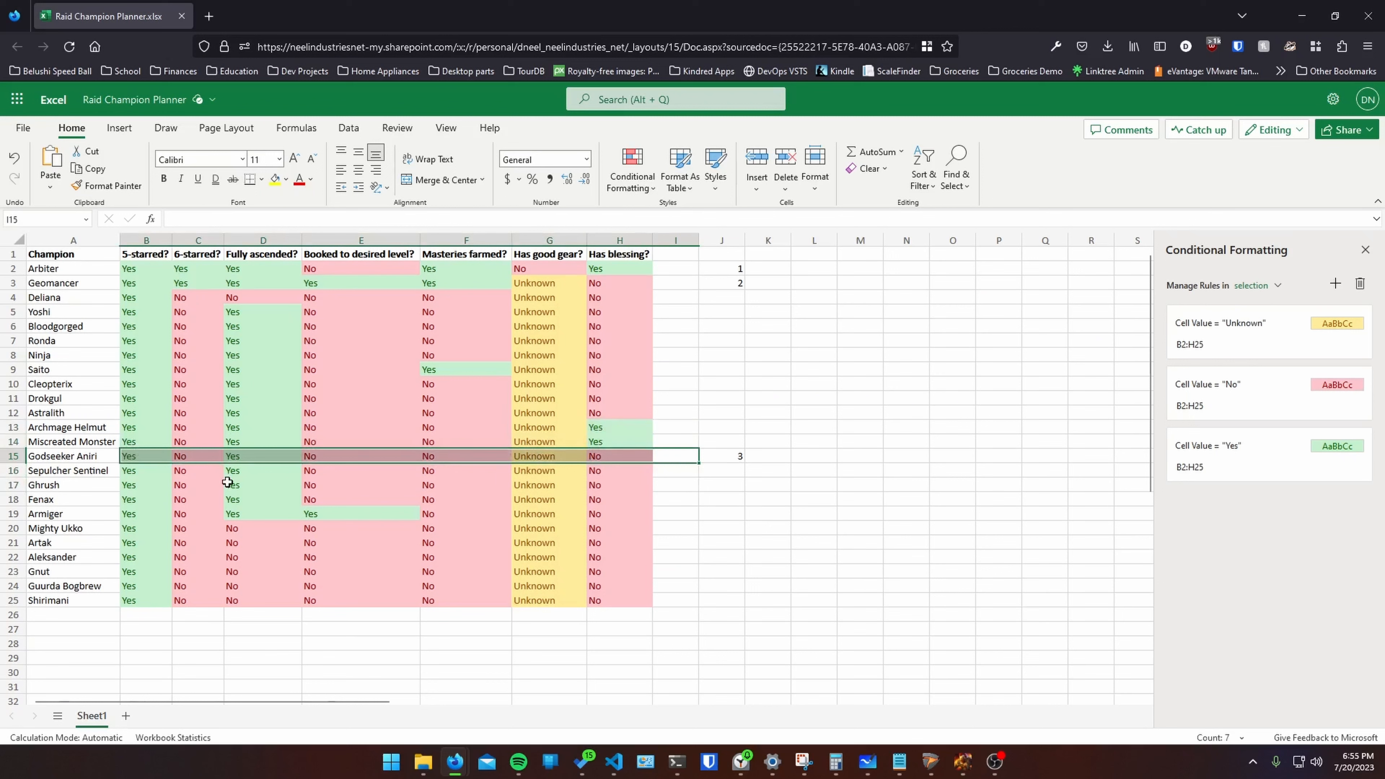
{"action": "left_click", "coordinate": [186, 468]}
{"action": "left_click", "coordinate": [199, 456]}
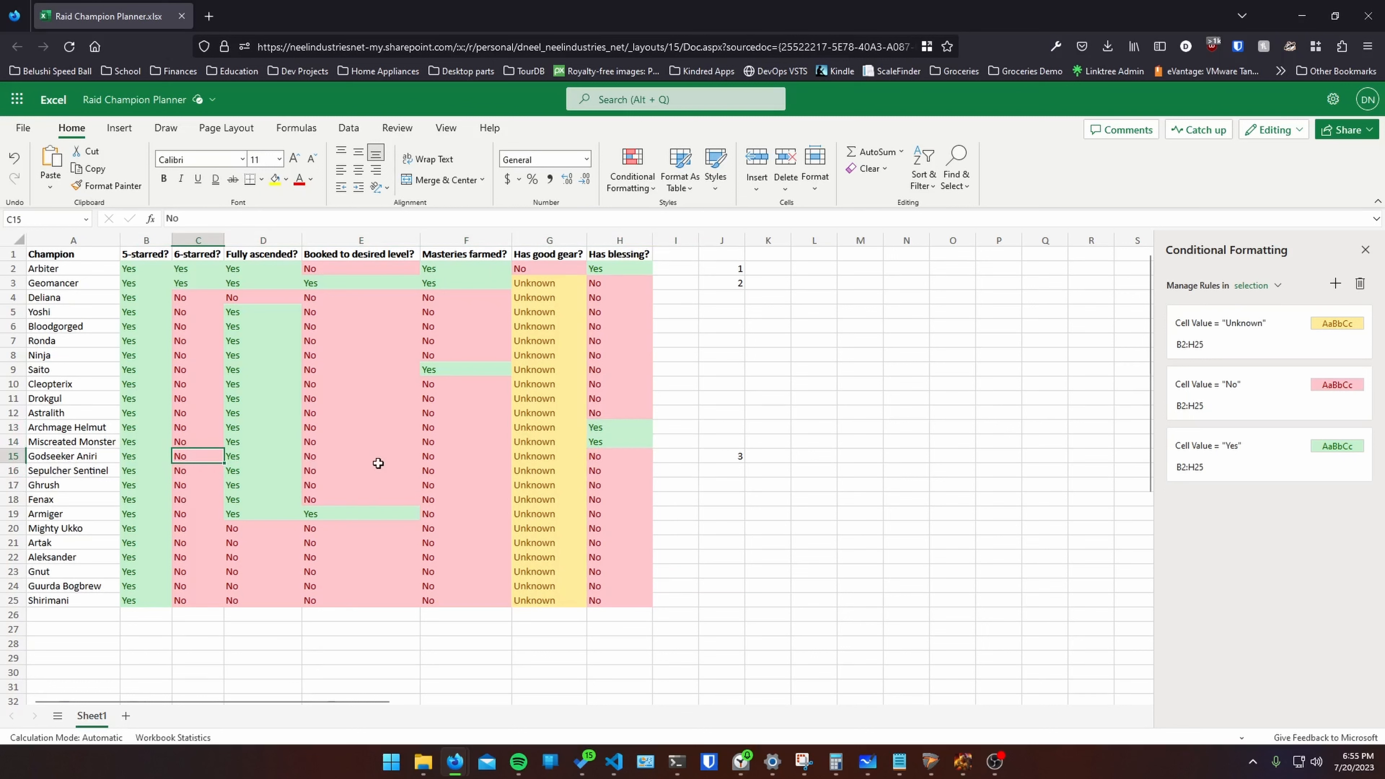
{"action": "left_click", "coordinate": [434, 459]}
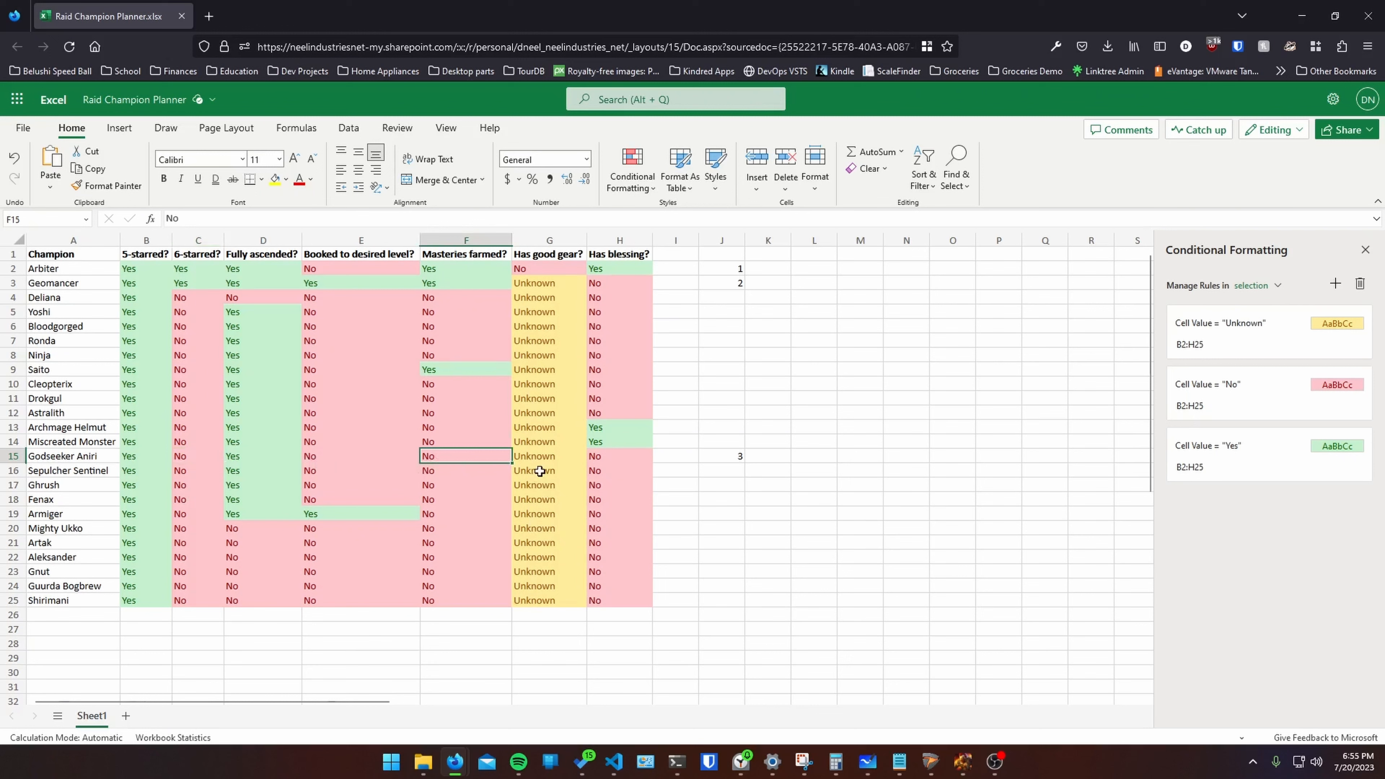
{"action": "left_click", "coordinate": [555, 459]}
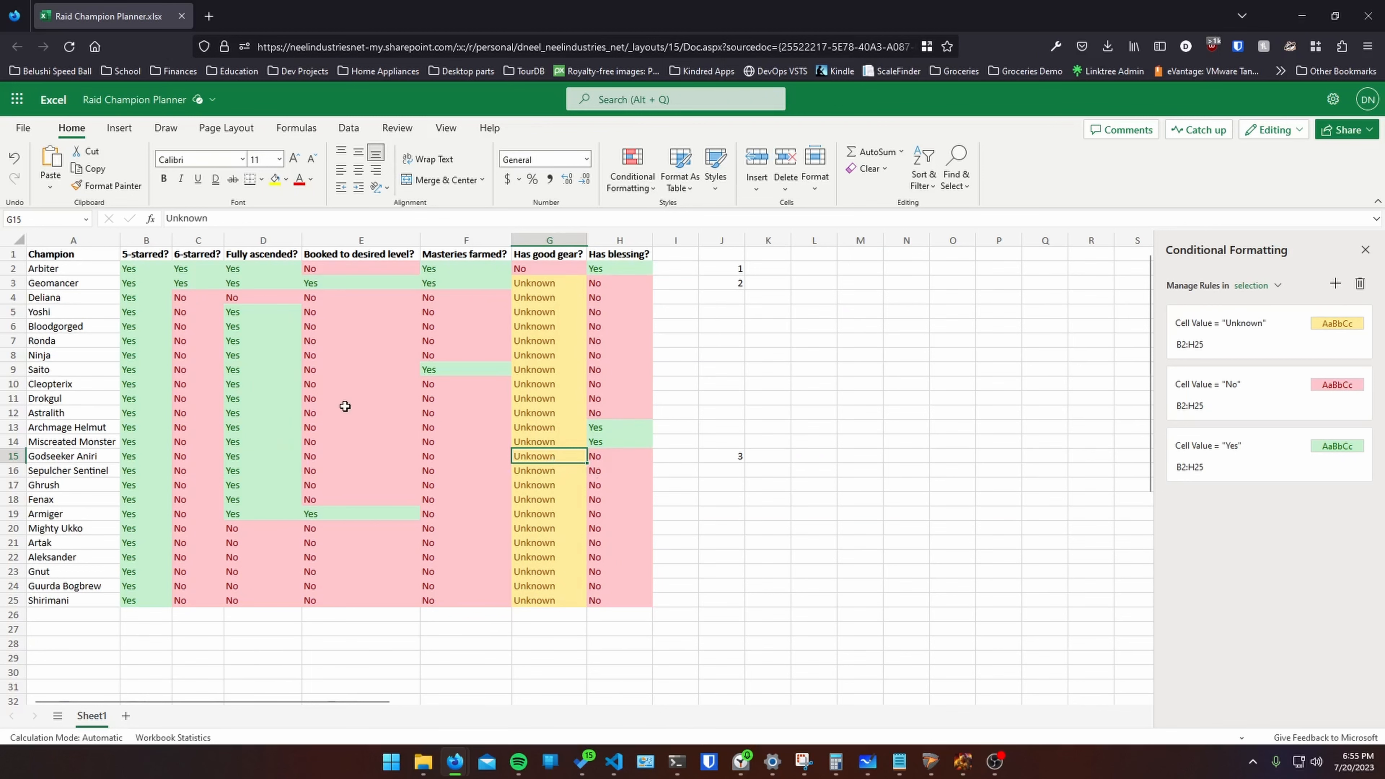
Examine the Fully ascended? cells D20:D25 for the champions from Mighty Ukko to Shirimani.
{"action": "scroll", "coordinate": [346, 407], "scroll_direction": "right", "scroll_amount": 1}
{"action": "scroll", "coordinate": [385, 405], "scroll_direction": "left", "scroll_amount": 1}
{"action": "left_click_drag", "start_coordinate": [266, 528], "coordinate": [77, 599]}
{"action": "key", "text": "ctrl+Down"}
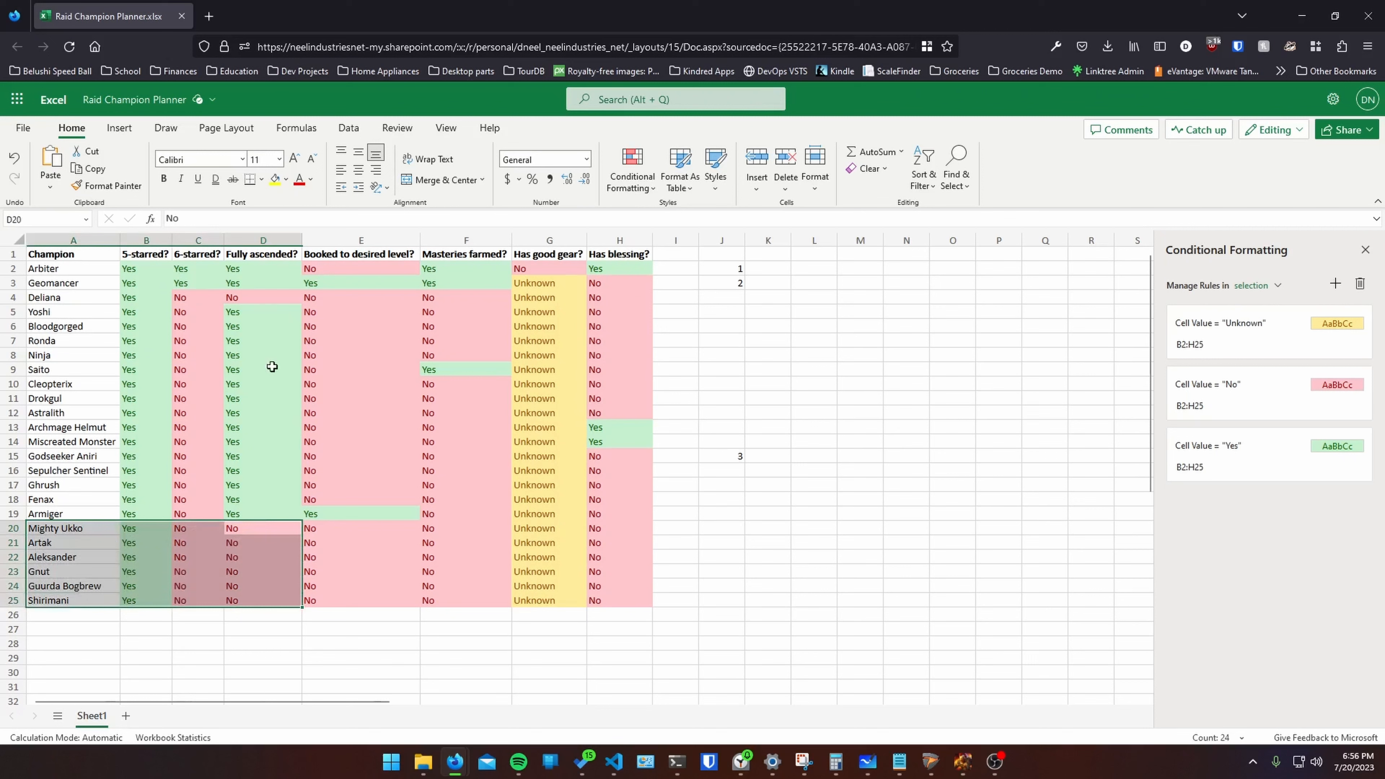
{"action": "left_click_drag", "start_coordinate": [261, 529], "coordinate": [251, 604]}
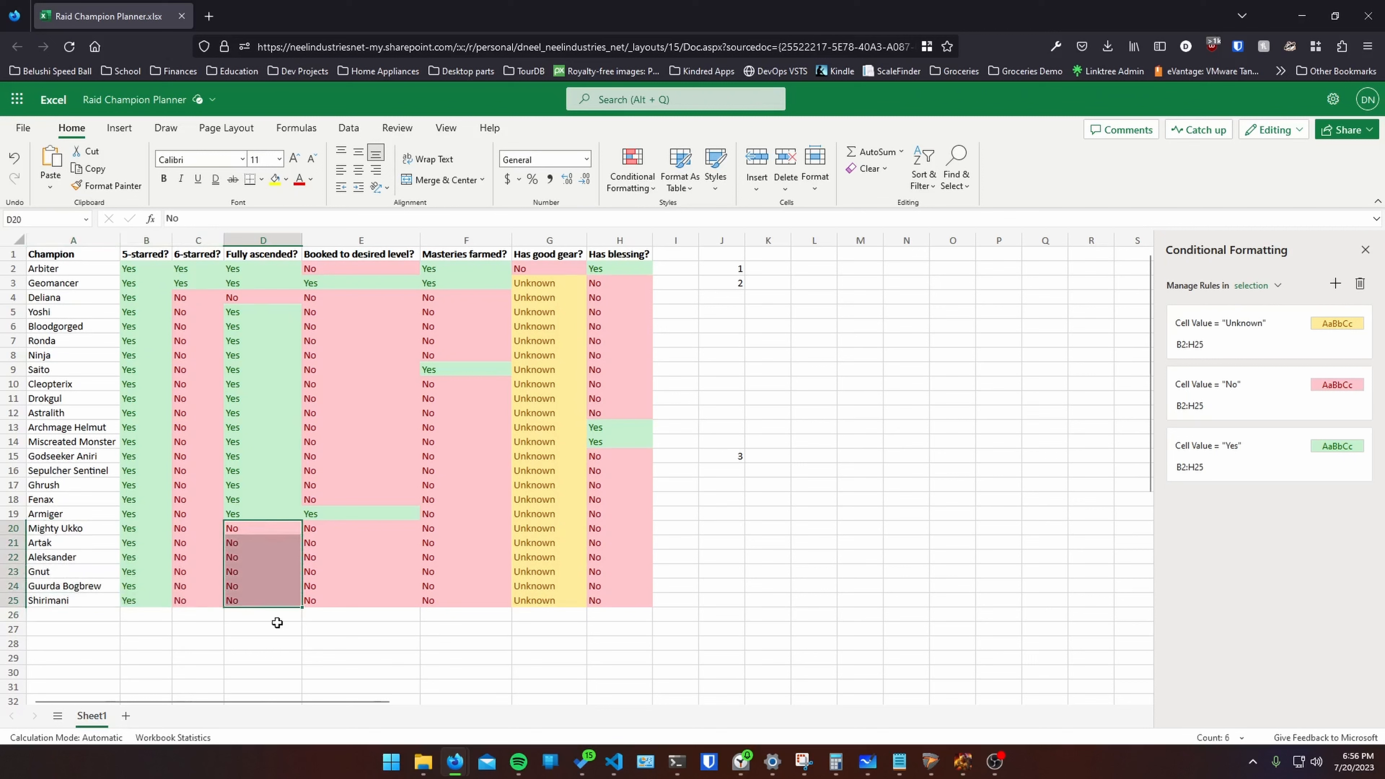
{"action": "left_click_drag", "start_coordinate": [271, 528], "coordinate": [282, 601]}
{"action": "left_click", "coordinate": [404, 389]}
{"action": "left_click", "coordinate": [482, 581]}
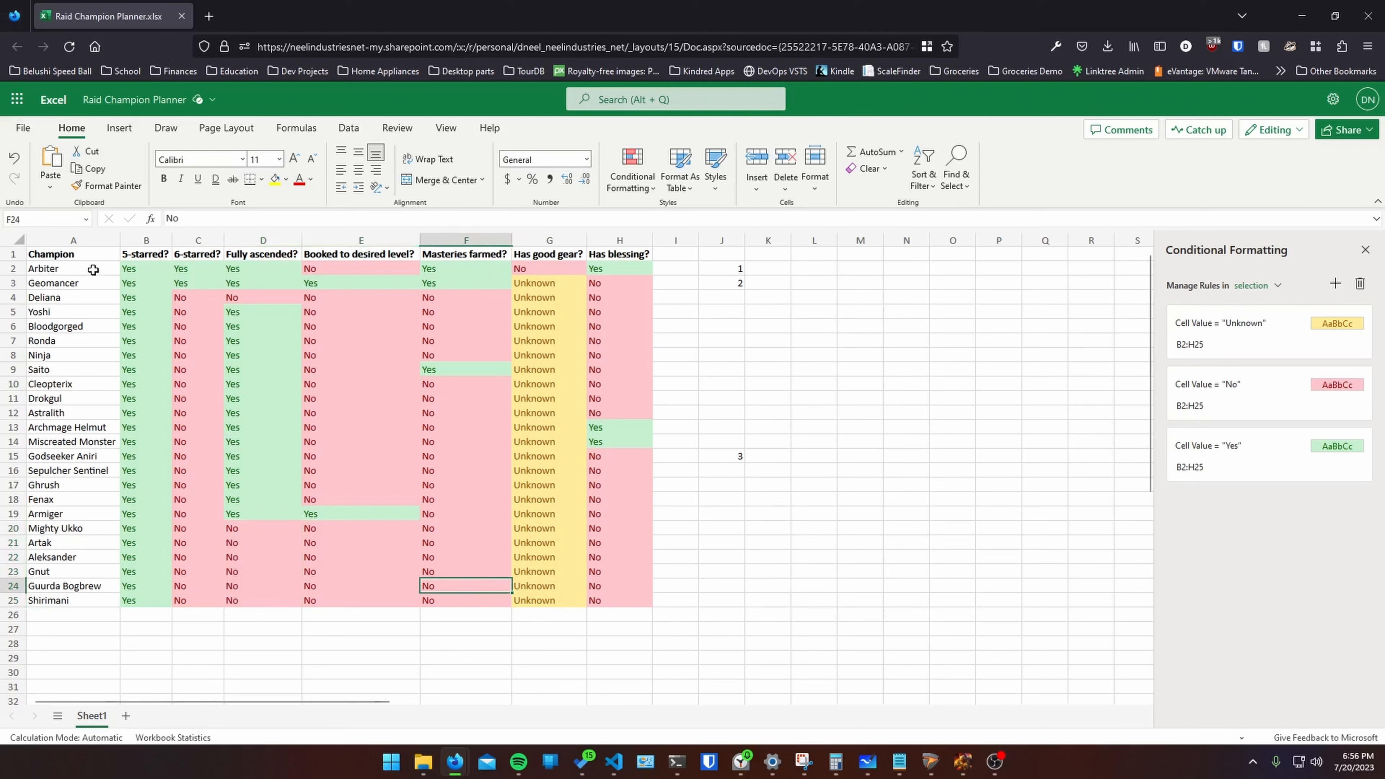
Highlight the champion names in A2:A25 and look over the status grid beside them.
{"action": "left_click_drag", "start_coordinate": [93, 270], "coordinate": [66, 603]}
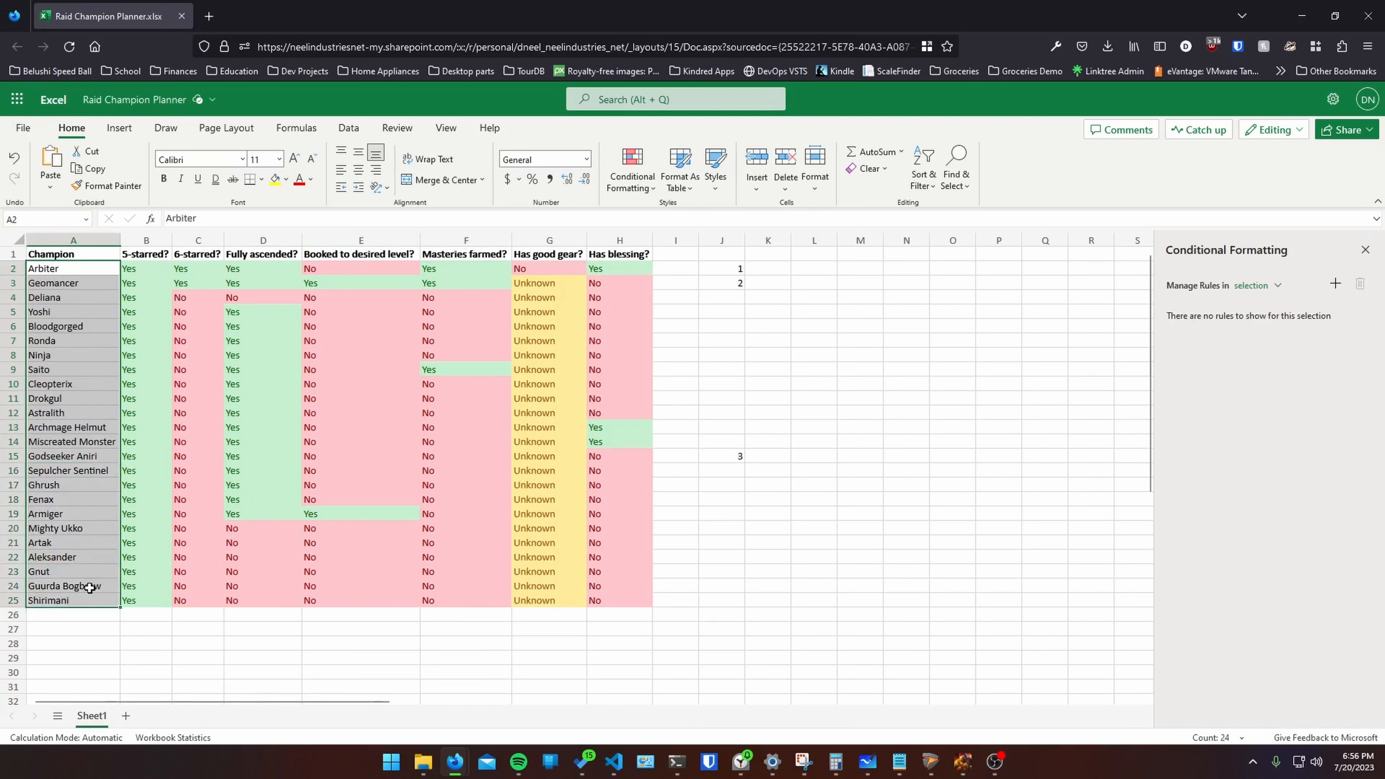
{"action": "left_click", "coordinate": [211, 480]}
{"action": "left_click_drag", "start_coordinate": [147, 283], "coordinate": [596, 611]}
{"action": "left_click", "coordinate": [597, 610]}
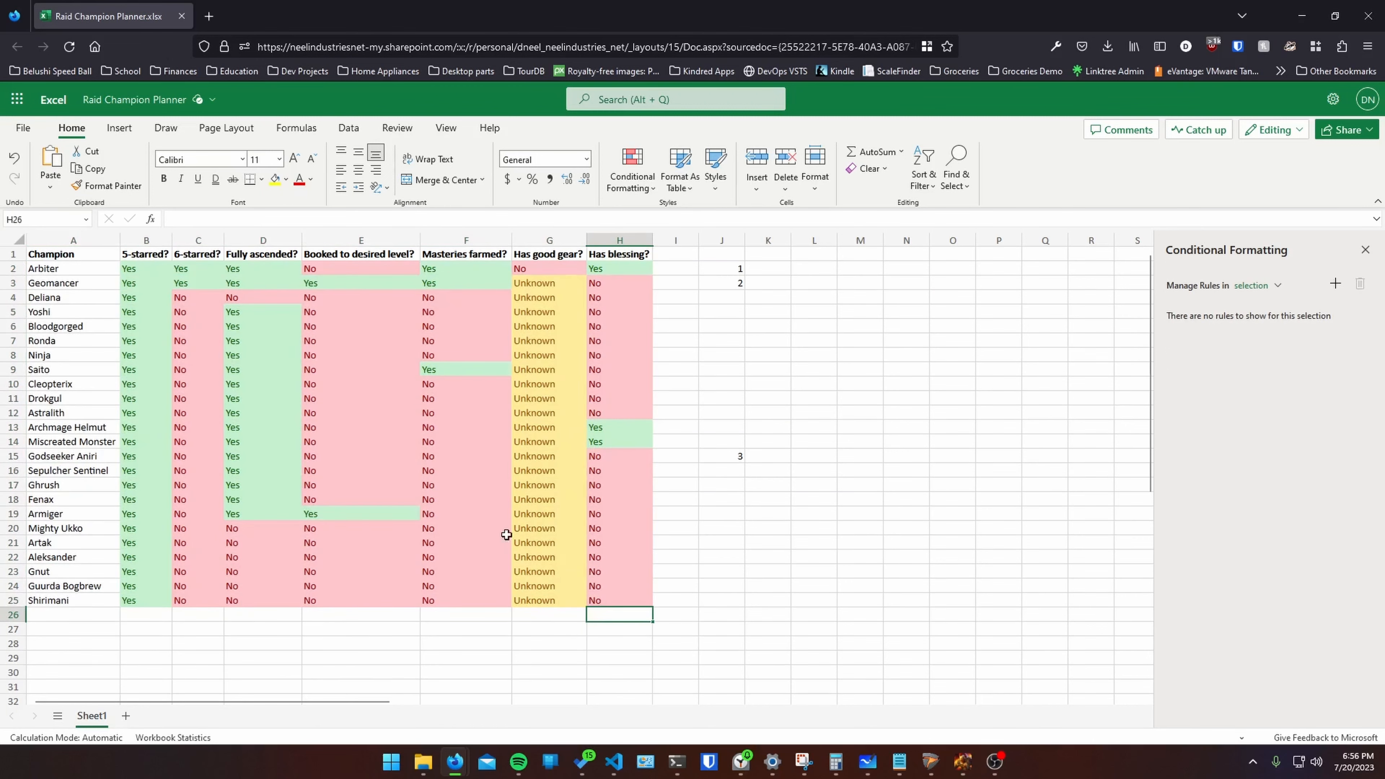
Move the spreadsheet window aside to view the Raid: Shadow Legends game behind it, and maximize it again.
{"action": "left_click_drag", "start_coordinate": [467, 6], "coordinate": [771, 269]}
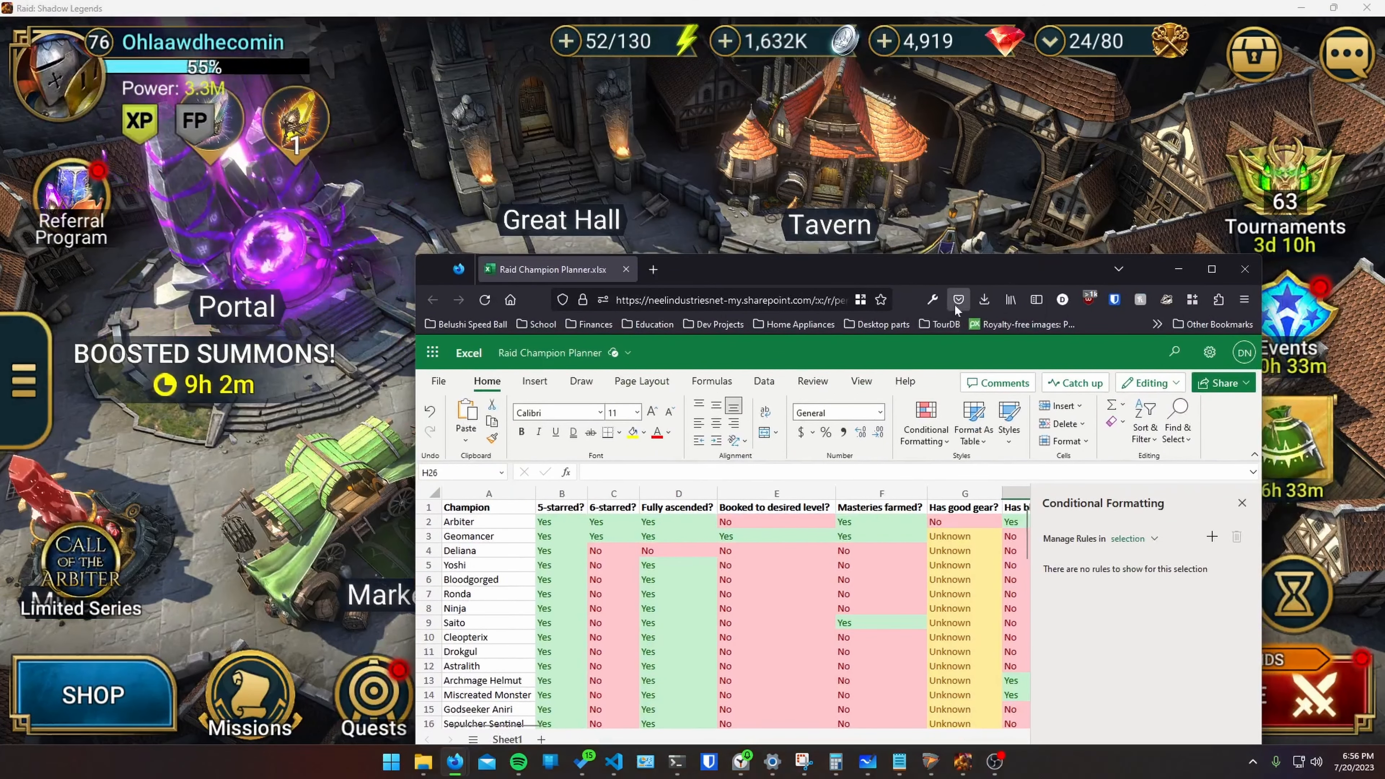
{"action": "left_click_drag", "start_coordinate": [950, 280], "coordinate": [888, 343]}
{"action": "double_click", "coordinate": [888, 343]}
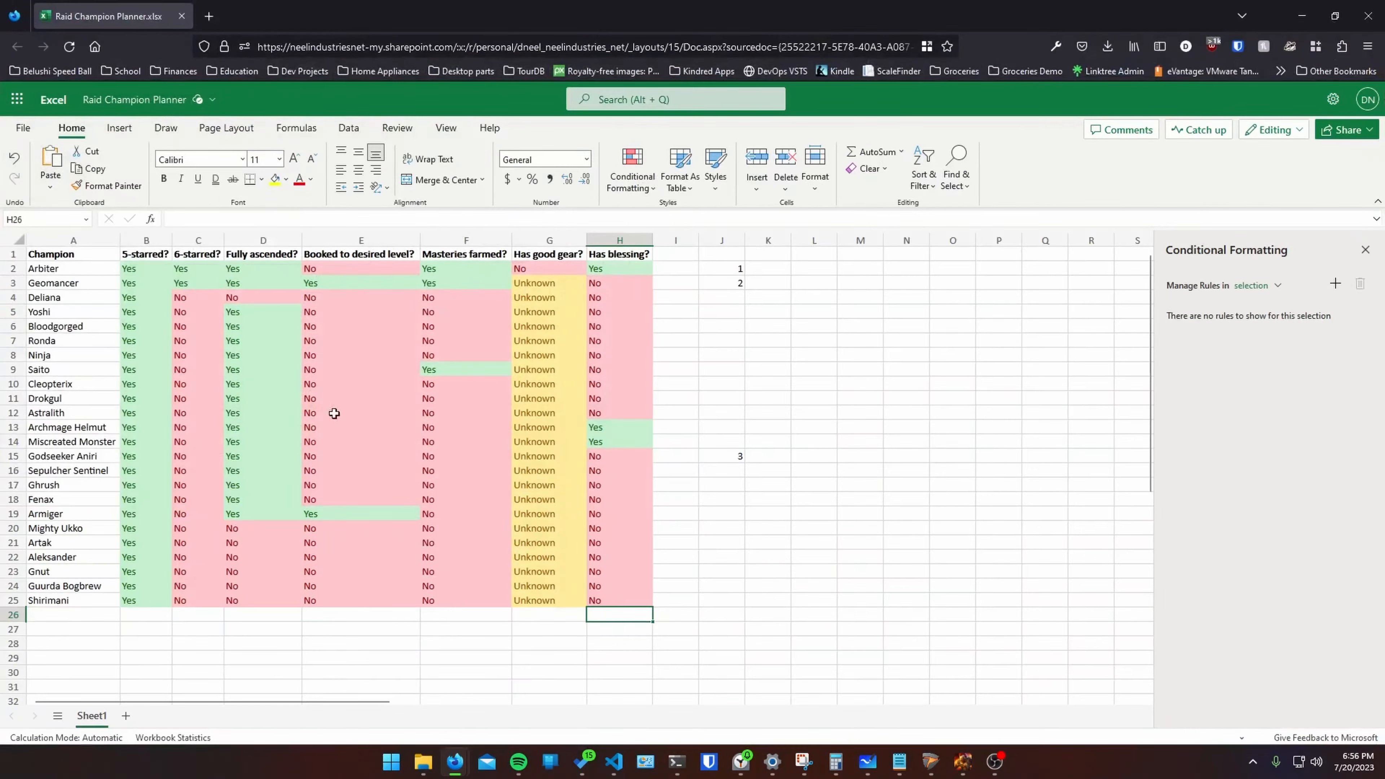
Review status cells across the grid, from Deliana's row down to Guurda Bogbrew and Shirimani in D24:F25.
{"action": "left_click_drag", "start_coordinate": [197, 555], "coordinate": [606, 603]}
{"action": "left_click", "coordinate": [605, 603]}
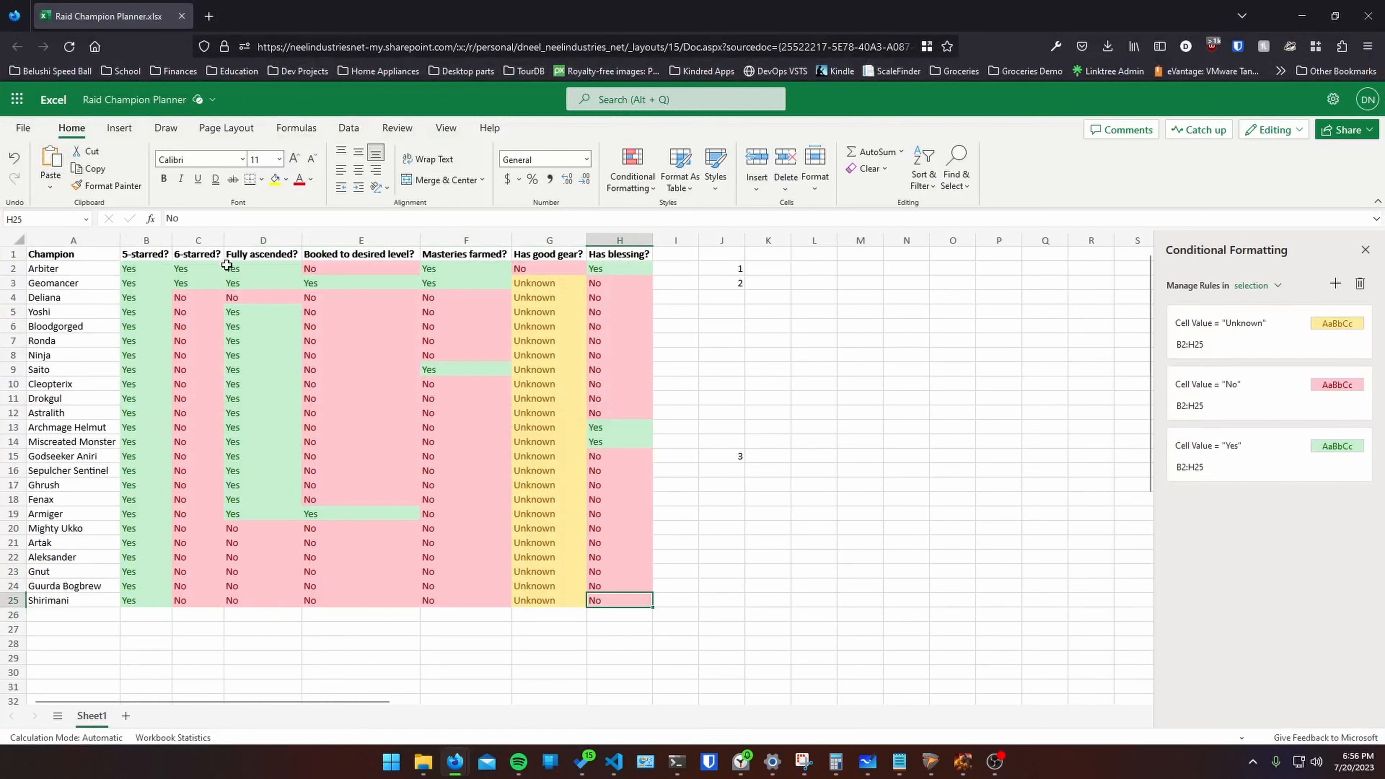
{"action": "left_click", "coordinate": [243, 301]}
{"action": "left_click", "coordinate": [488, 307]}
{"action": "left_click_drag", "start_coordinate": [647, 331], "coordinate": [644, 342]}
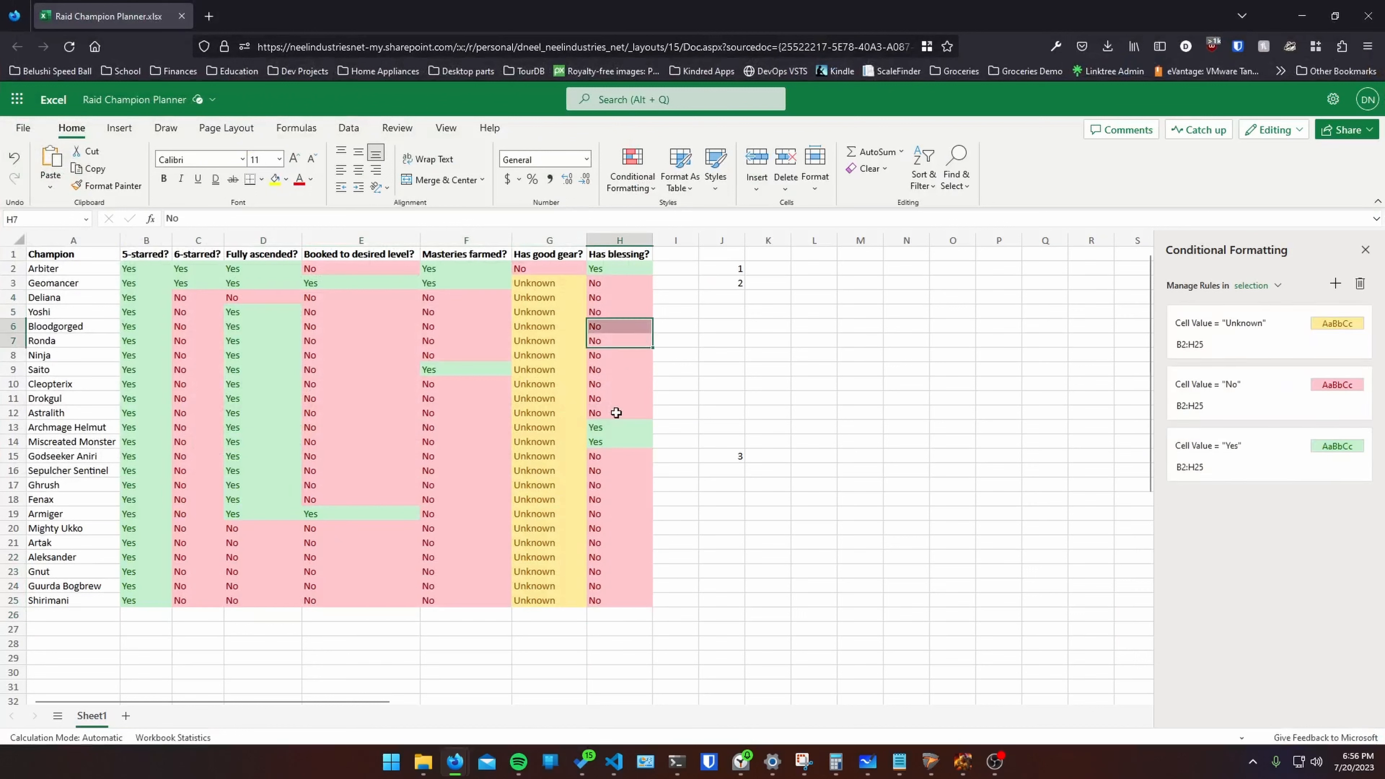
{"action": "left_click", "coordinate": [583, 577]}
{"action": "left_click_drag", "start_coordinate": [244, 584], "coordinate": [436, 599]}
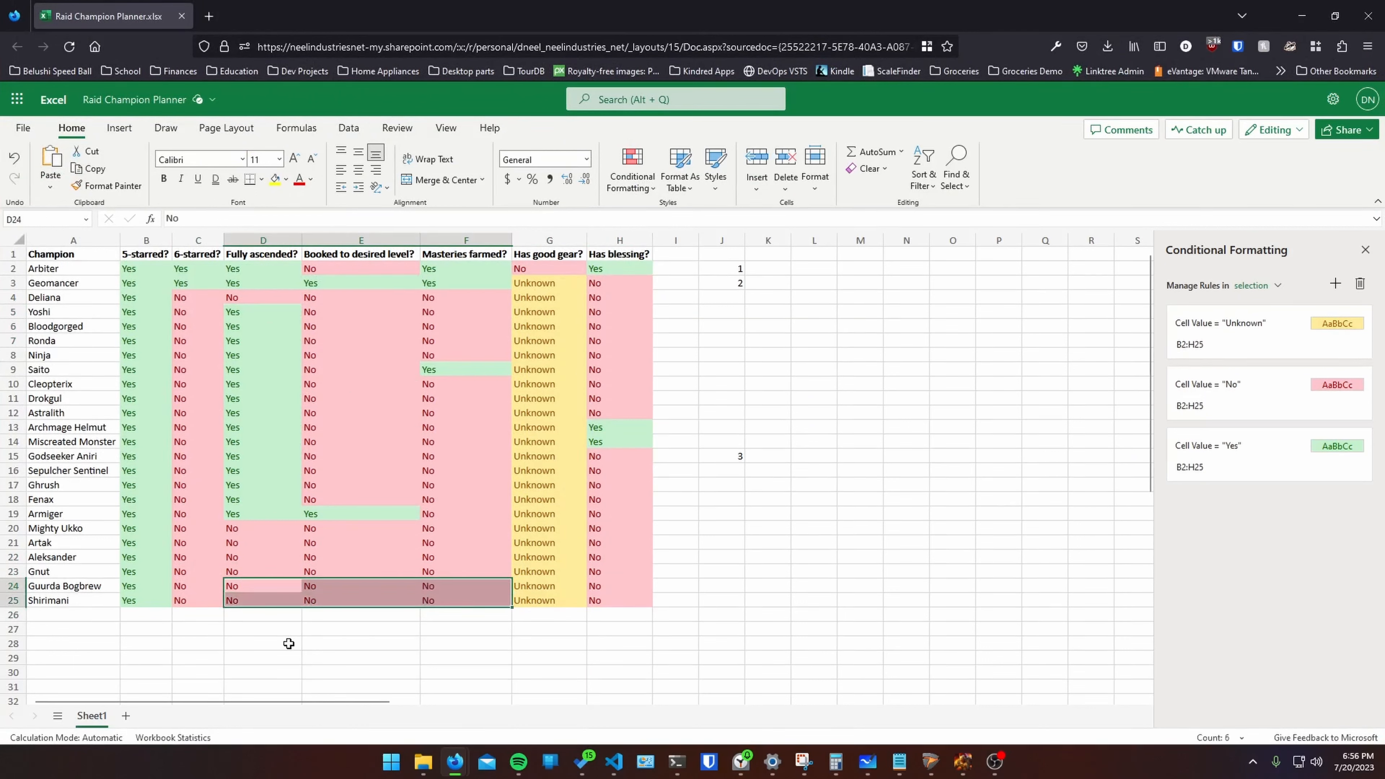
Set Gnut's Fully ascended? status in D23 to Yes.
{"action": "key", "text": "Up"}
{"action": "key", "text": "Left"}
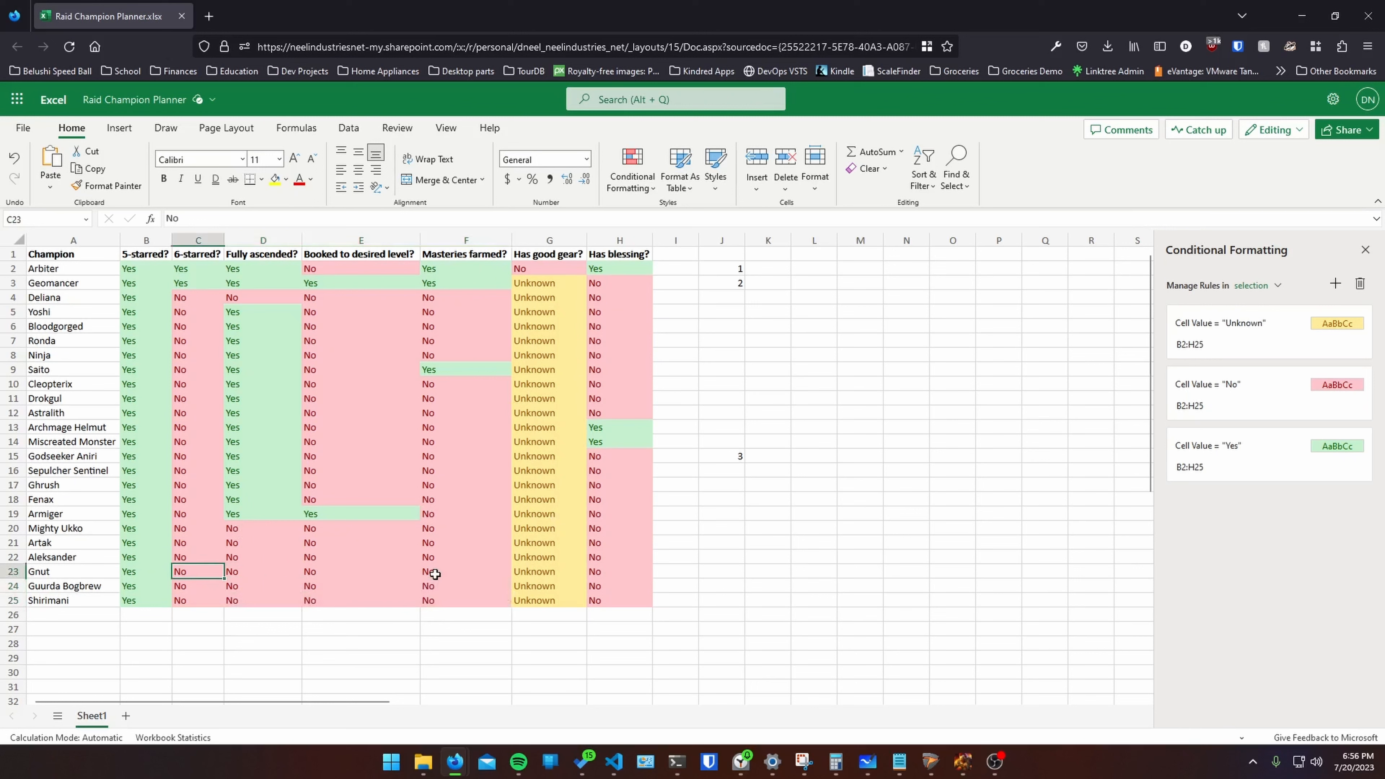
{"action": "key", "text": "Right"}
{"action": "key", "text": "Right"}
{"action": "key", "text": "Right"}
{"action": "key", "text": "Up"}
{"action": "key", "text": "Up"}
{"action": "key", "text": "Up"}
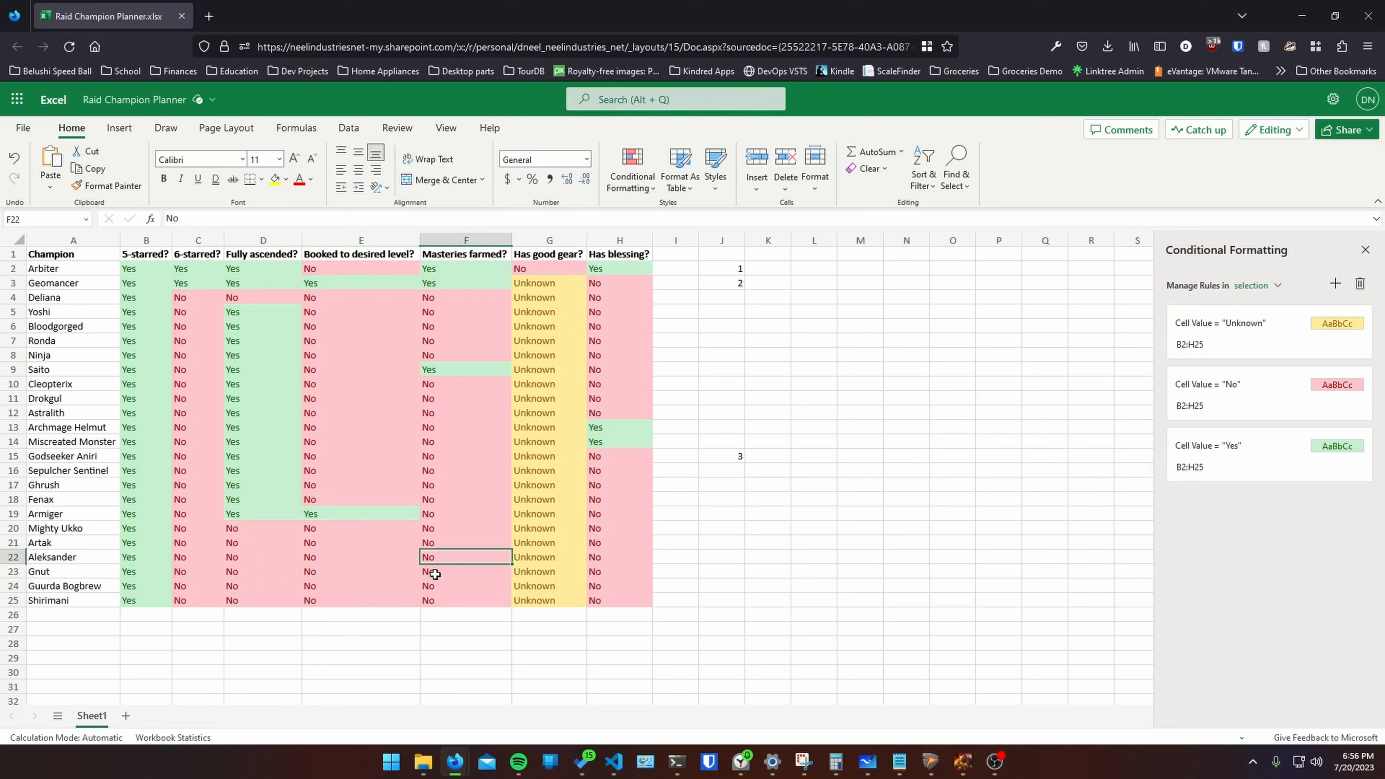
{"action": "key", "text": "Left"}
{"action": "key", "text": "Down"}
{"action": "key", "text": "Down"}
{"action": "key", "text": "Down"}
{"action": "key", "text": "Left"}
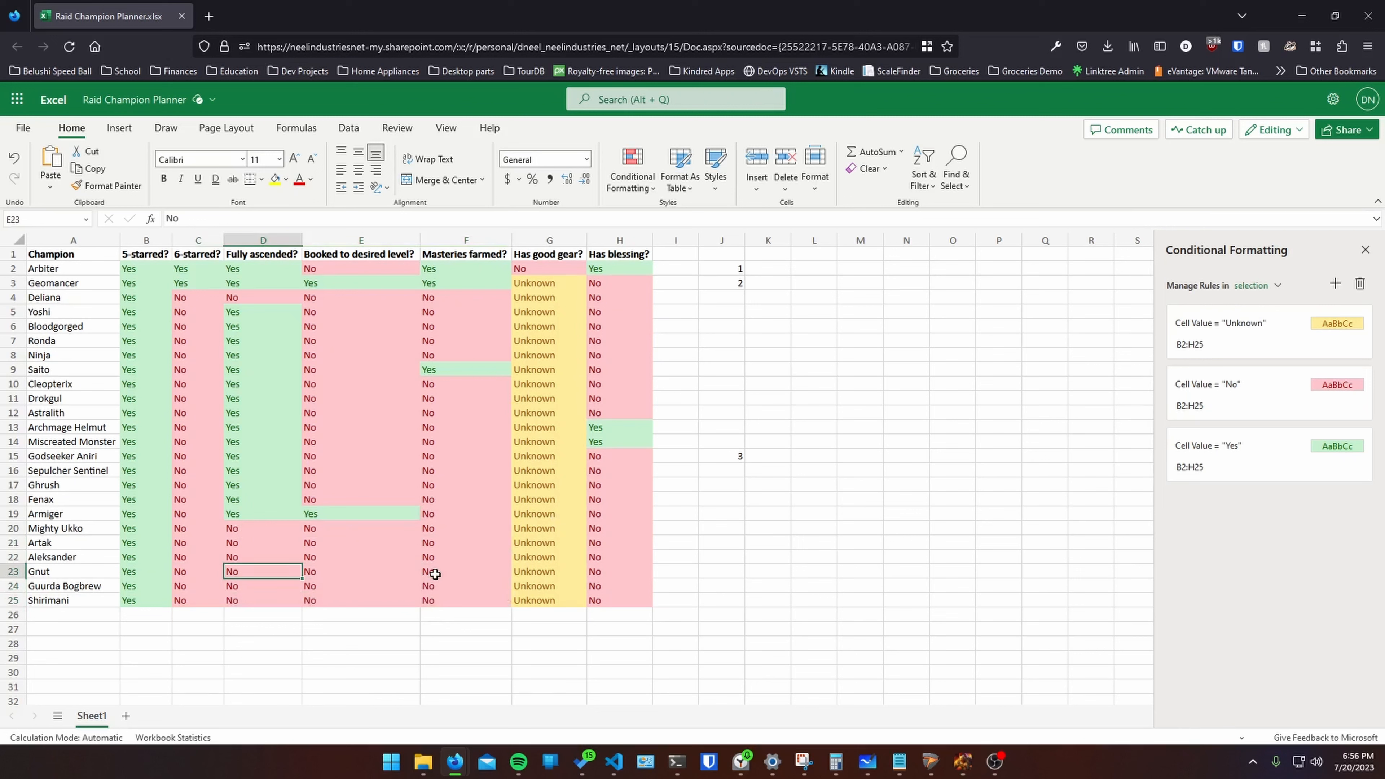
{"action": "type", "text": "Yes"}
{"action": "key", "text": "Return"}
{"action": "key", "text": "Up"}
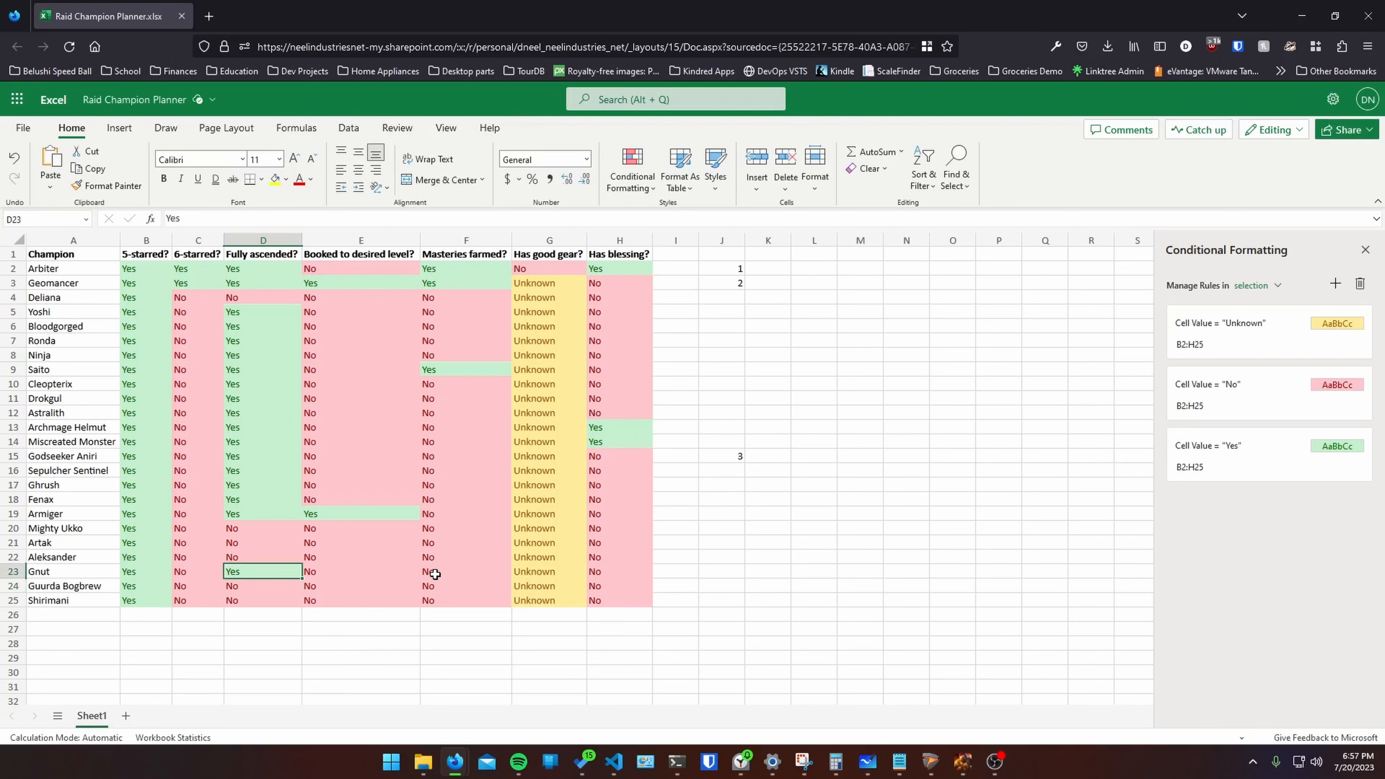
Set Gnut's Booked to desired level? status in E23 to Unknown.
{"action": "key", "text": "Right"}
{"action": "type", "text": "Un"}
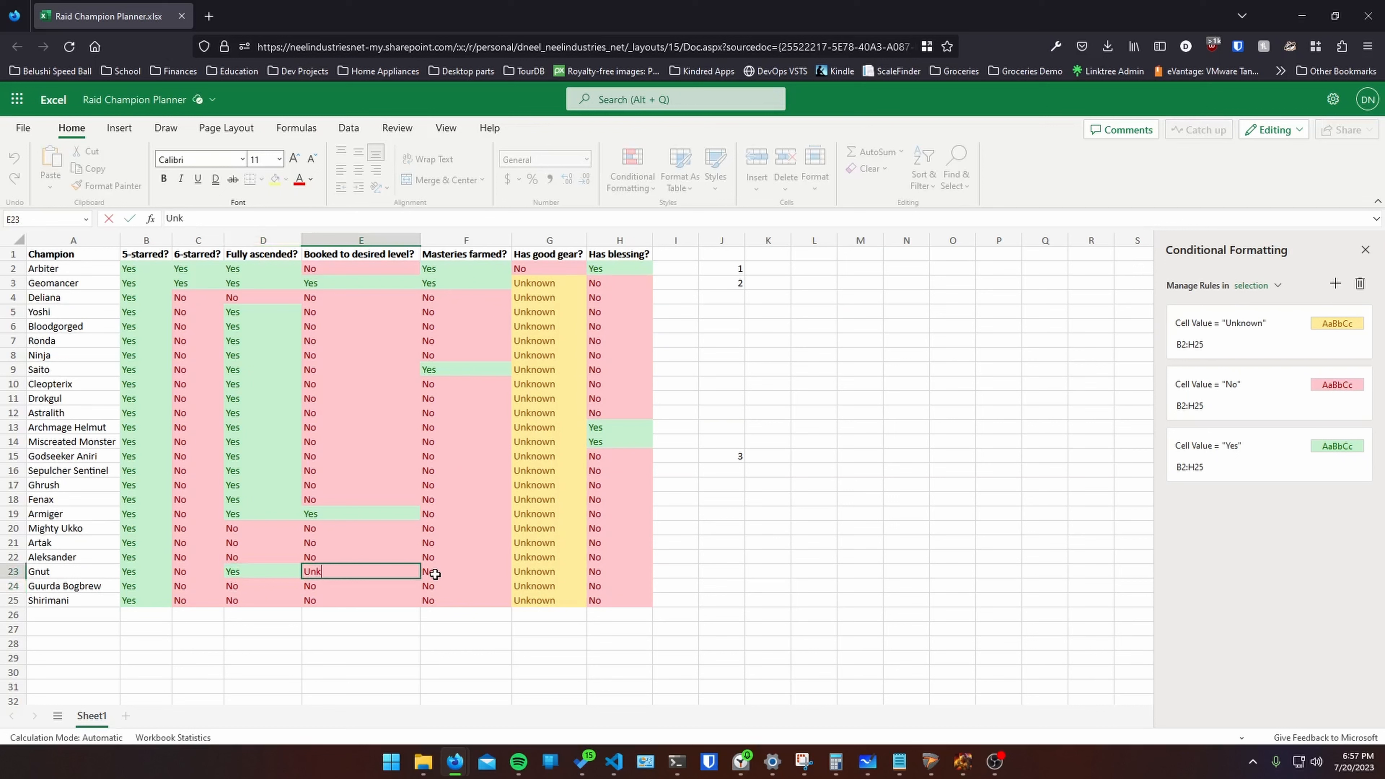
{"action": "type", "text": "known"}
{"action": "key", "text": "Return"}
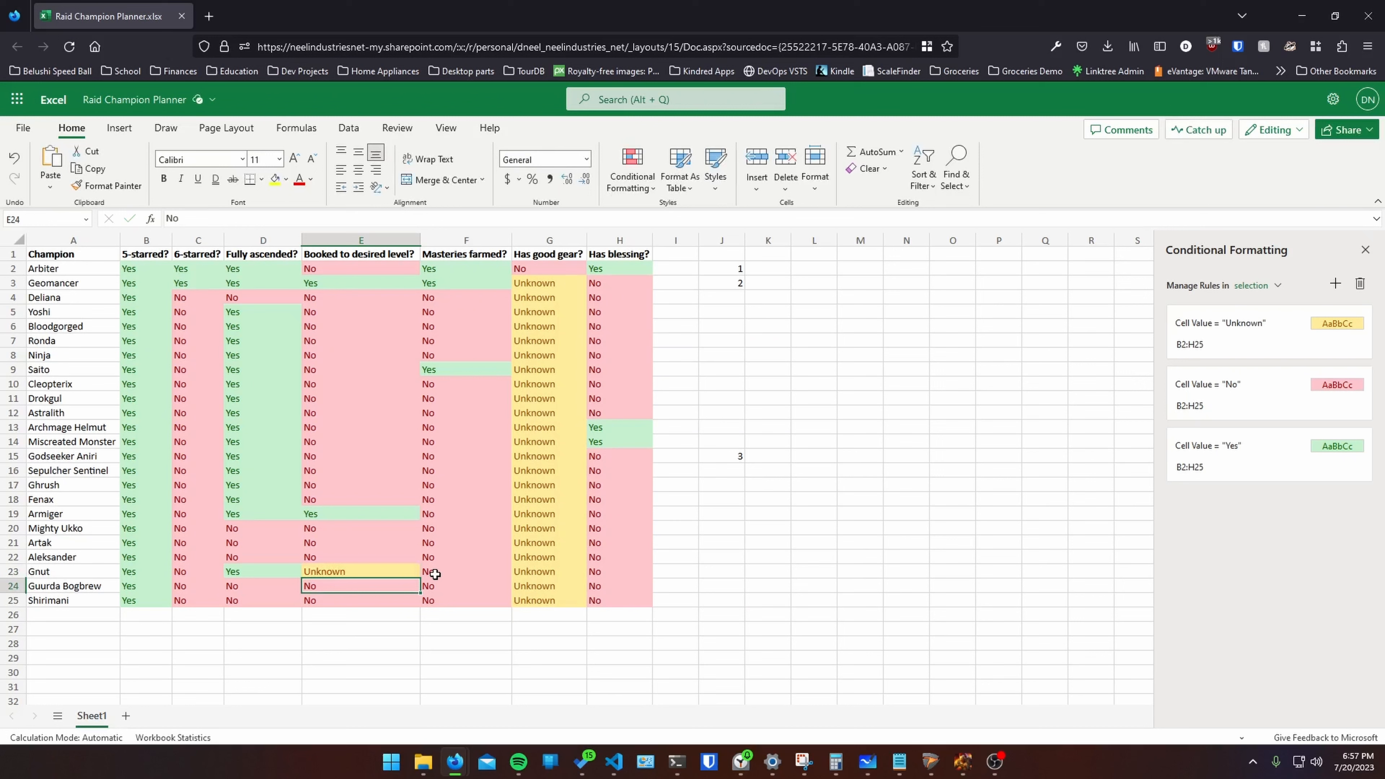
Undo the last two status changes on Gnut's row.
{"action": "key", "text": "ctrl+z"}
{"action": "key", "text": "ctrl+z"}
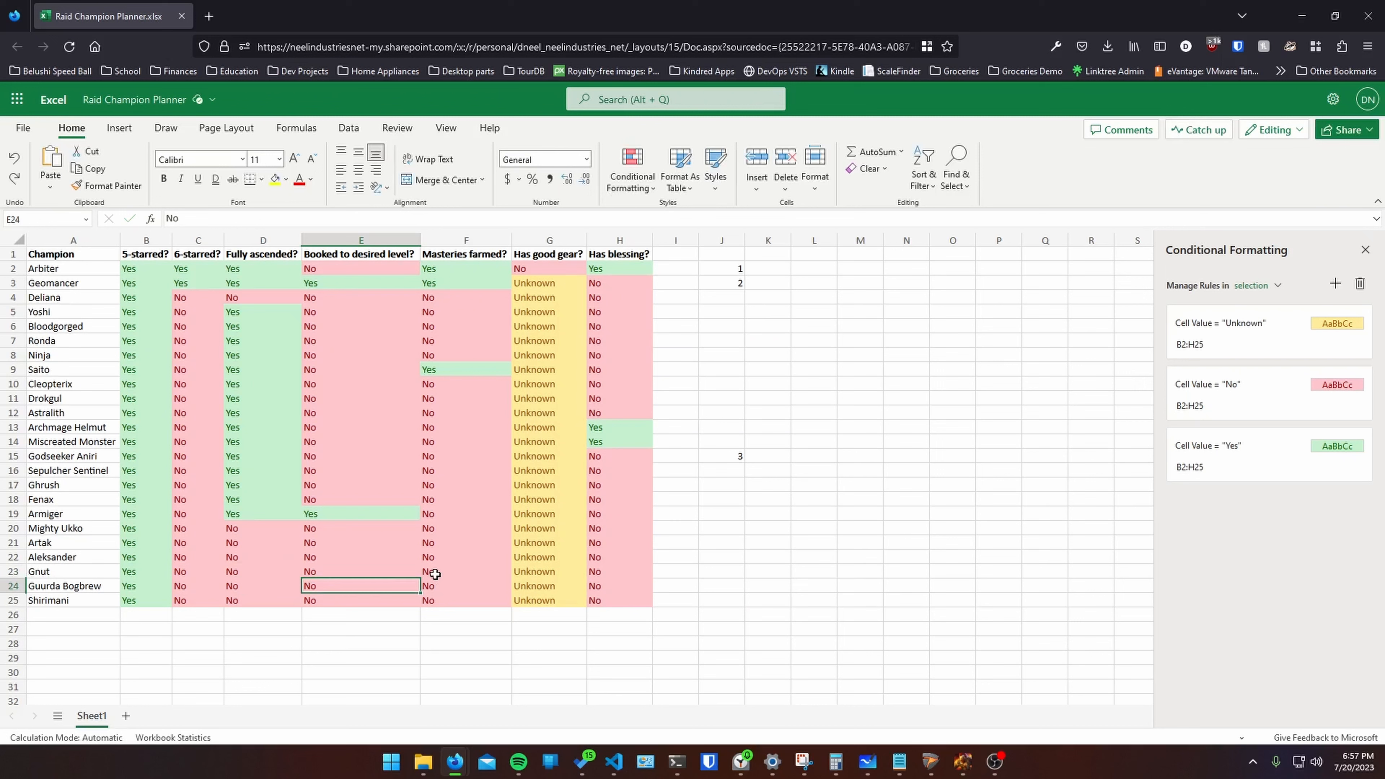
Examine the Booked to desired level? column from Guurda Bogbrew's row up towards the header.
{"action": "key", "text": "Up"}
{"action": "key", "text": "Up"}
{"action": "key", "text": "Up"}
{"action": "key", "text": "Up"}
{"action": "key", "text": "Up"}
{"action": "key", "text": "Up"}
{"action": "key", "text": "Up"}
{"action": "key", "text": "Up"}
{"action": "key", "text": "Up"}
{"action": "key", "text": "Up"}
{"action": "key", "text": "Up"}
{"action": "key", "text": "Up"}
{"action": "key", "text": "Up"}
{"action": "key", "text": "Up"}
{"action": "key", "text": "Up"}
{"action": "key", "text": "Up"}
{"action": "key", "text": "Up"}
{"action": "key", "text": "Up"}
{"action": "key", "text": "Up"}
{"action": "key", "text": "Up"}
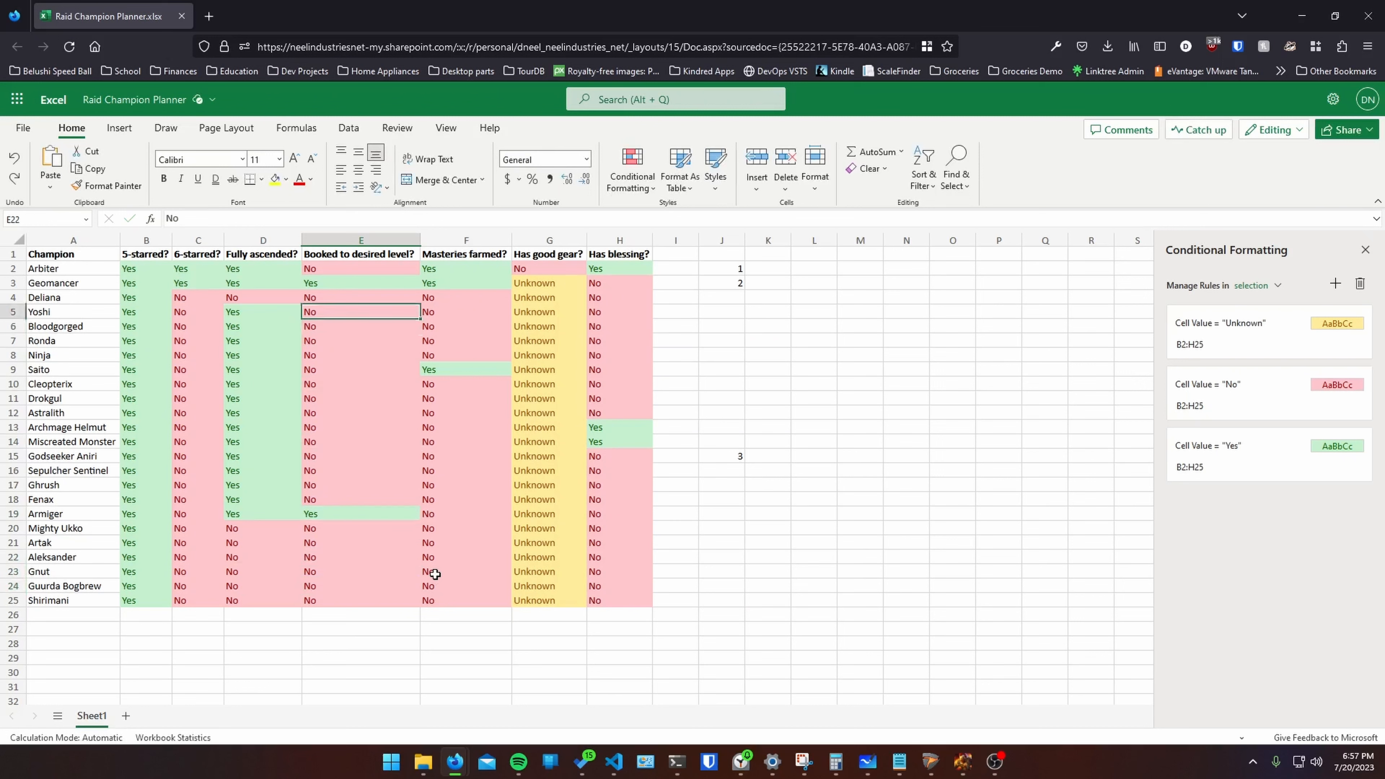
Highlight the statuses from Fully ascended? to Masteries farmed? for the champions Arbiter through Ronda.
{"action": "key", "text": "Left"}
{"action": "key", "text": "shift+Down"}
{"action": "key", "text": "shift+Right"}
{"action": "key", "text": "shift+Right"}
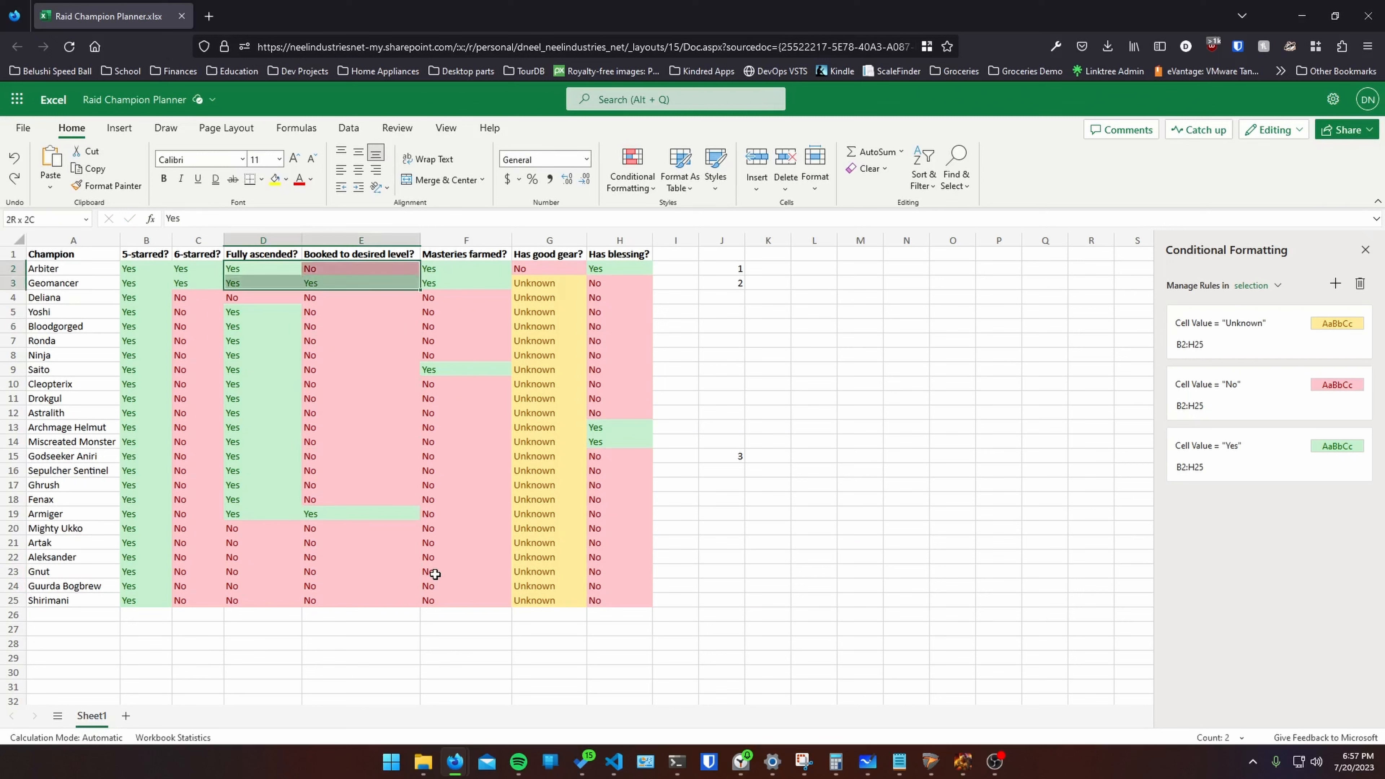
{"action": "key", "text": "shift+Down"}
{"action": "key", "text": "shift+Down"}
{"action": "key", "text": "shift+Down"}
{"action": "key", "text": "shift+Down"}
{"action": "key", "text": "shift+Down"}
{"action": "key", "text": "shift+Down"}
{"action": "key", "text": "shift+Down"}
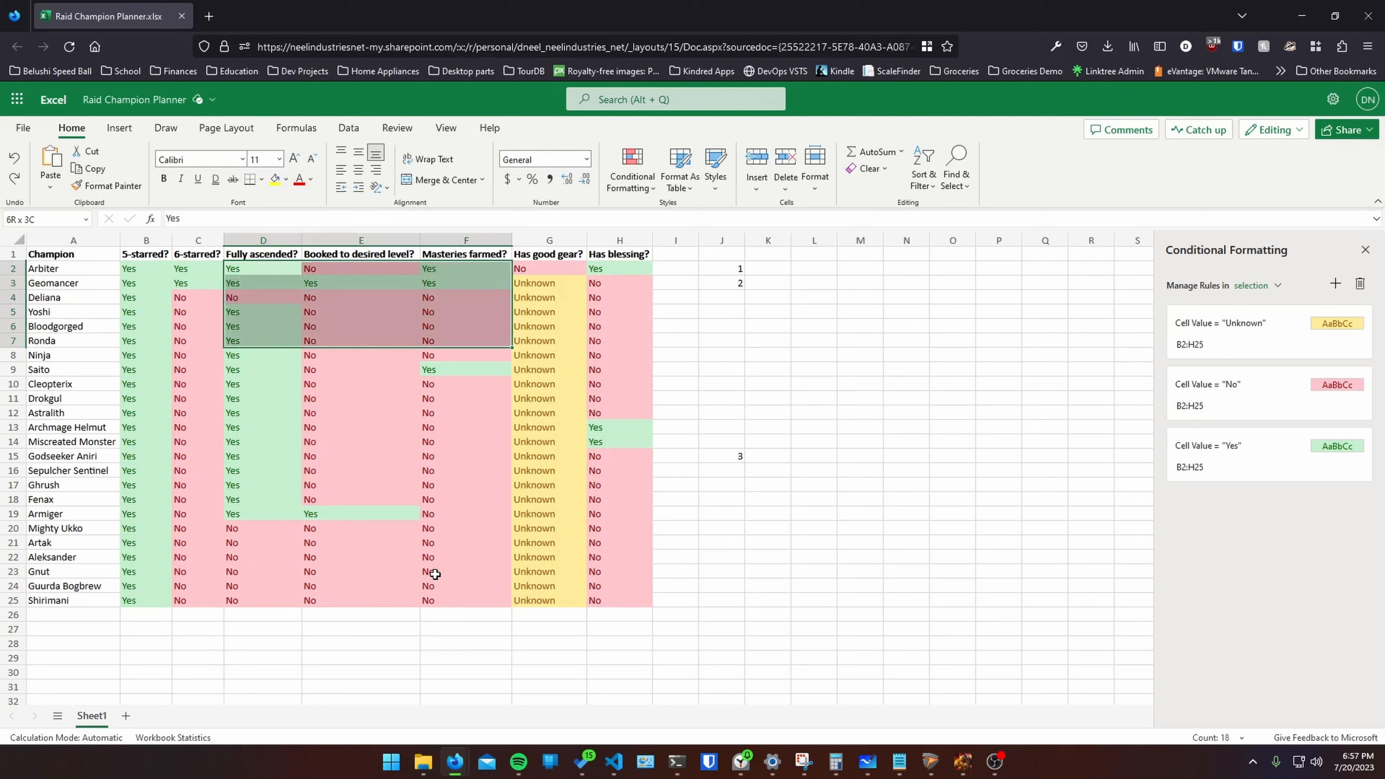
Examine Yoshi's statuses in row 5 from Fully ascended? across to Has blessing?
{"action": "key", "text": "Down"}
{"action": "key", "text": "Down"}
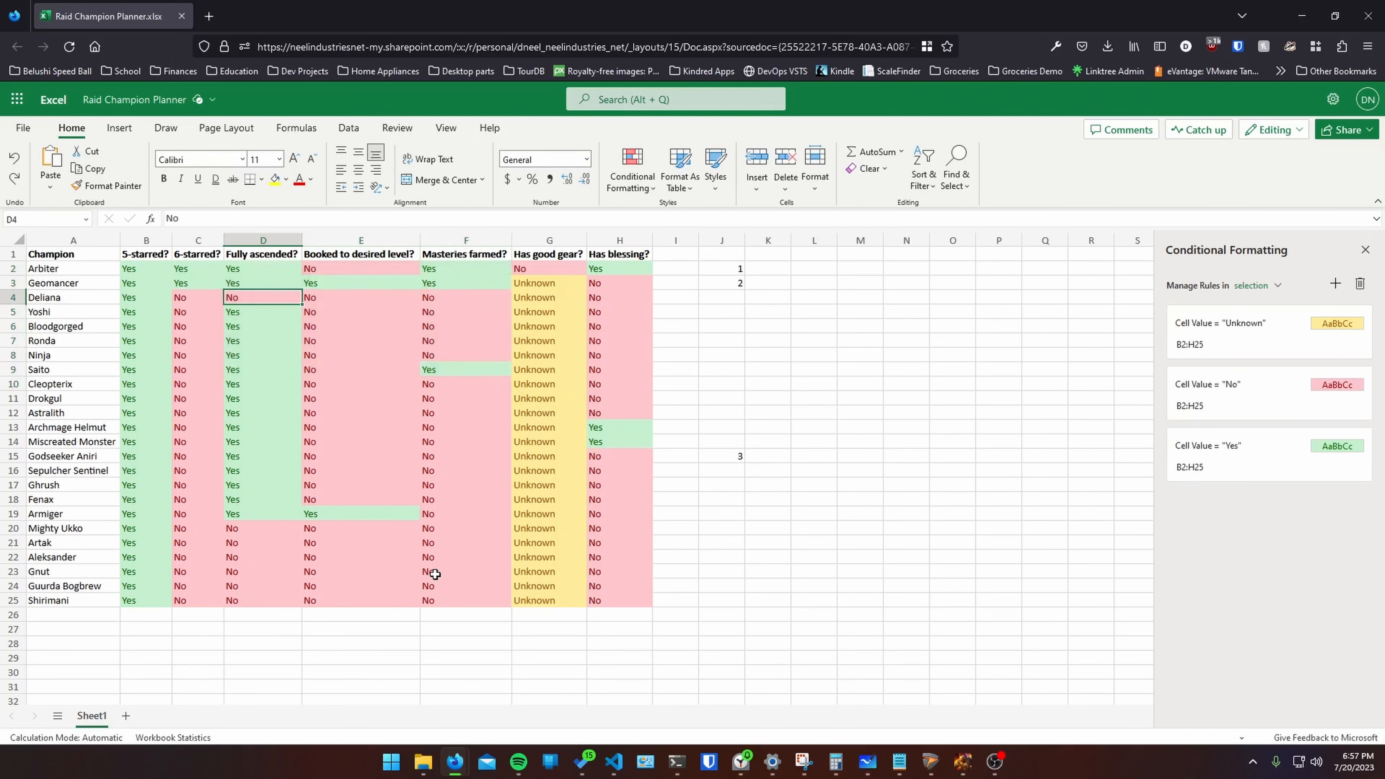
{"action": "key", "text": "Down"}
{"action": "key", "text": "Right"}
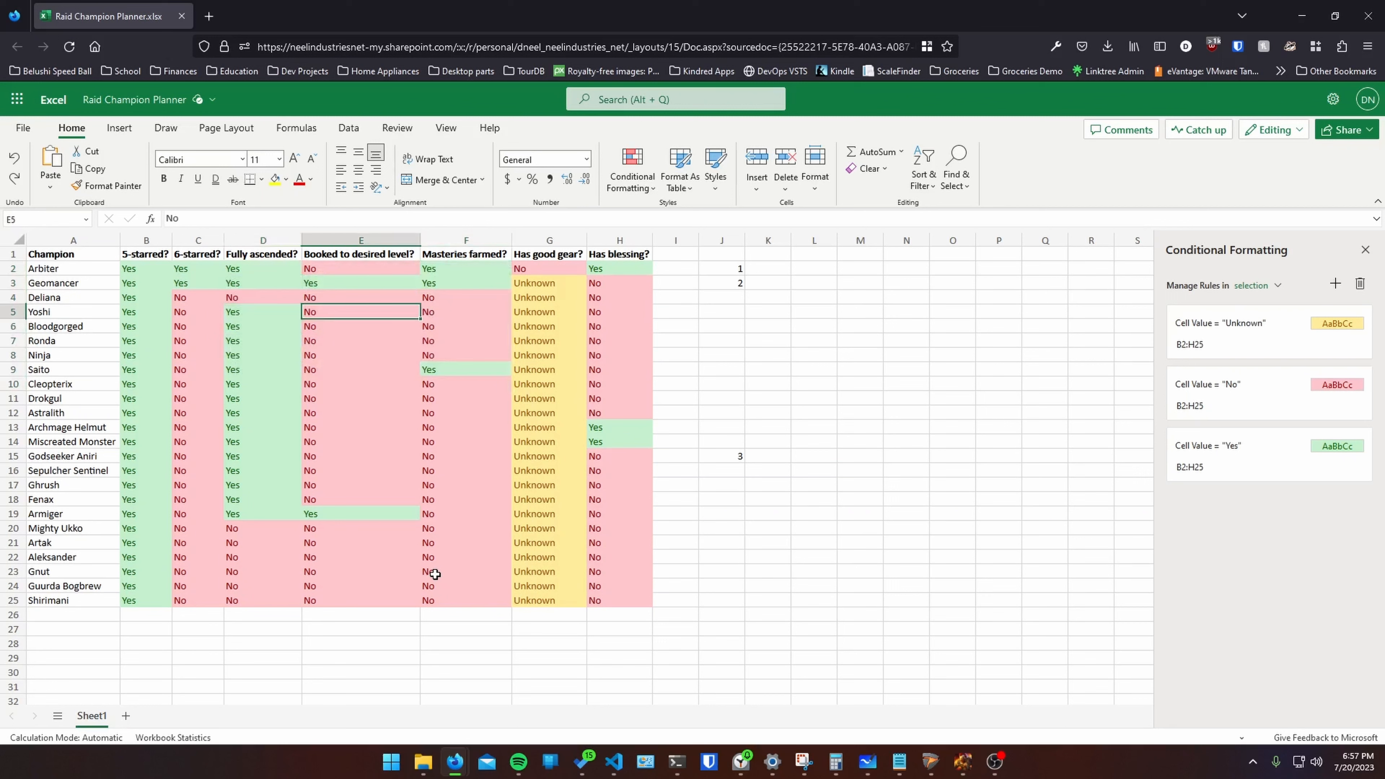
{"action": "key", "text": "Right"}
{"action": "key", "text": "Right"}
{"action": "key", "text": "Right"}
{"action": "key", "text": "Left"}
{"action": "key", "text": "Right"}
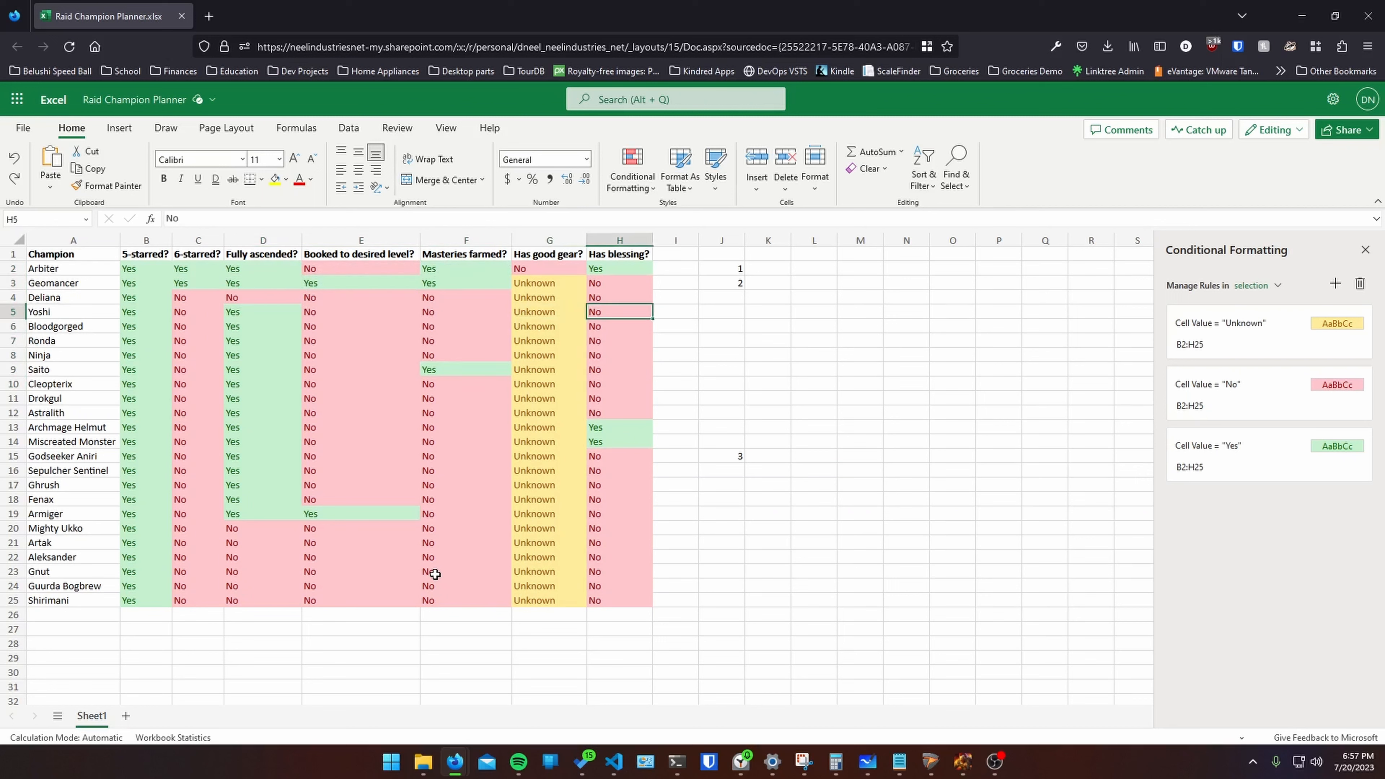
Examine the Has blessing? column from Yoshi's row down to Shirimani's row.
{"action": "key", "text": "Down"}
{"action": "key", "text": "Down"}
{"action": "key", "text": "Down"}
{"action": "key", "text": "Down"}
{"action": "key", "text": "Down"}
{"action": "key", "text": "Down"}
{"action": "key", "text": "Down"}
{"action": "key", "text": "Down"}
{"action": "key", "text": "Down"}
{"action": "key", "text": "Down"}
{"action": "key", "text": "Down"}
{"action": "key", "text": "Down"}
{"action": "key", "text": "Down"}
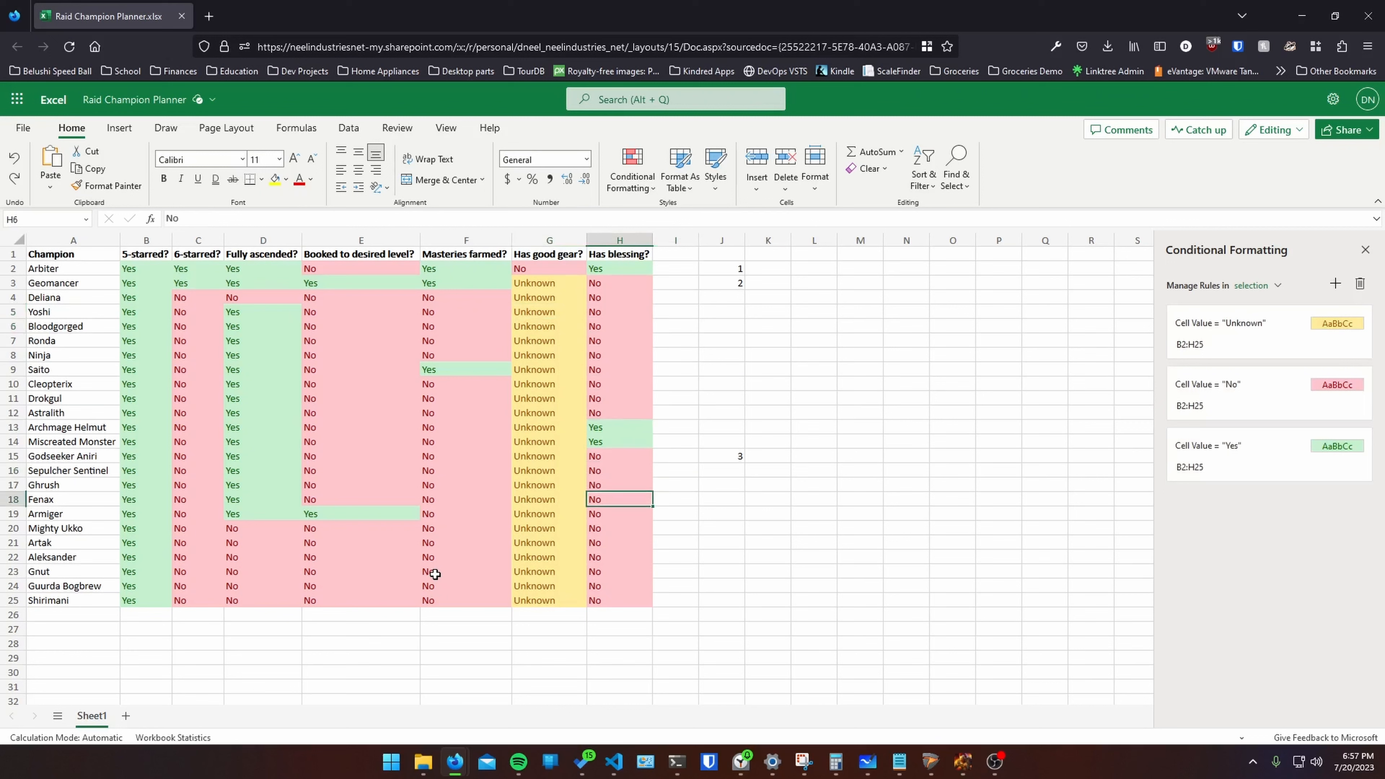
{"action": "key", "text": "Down"}
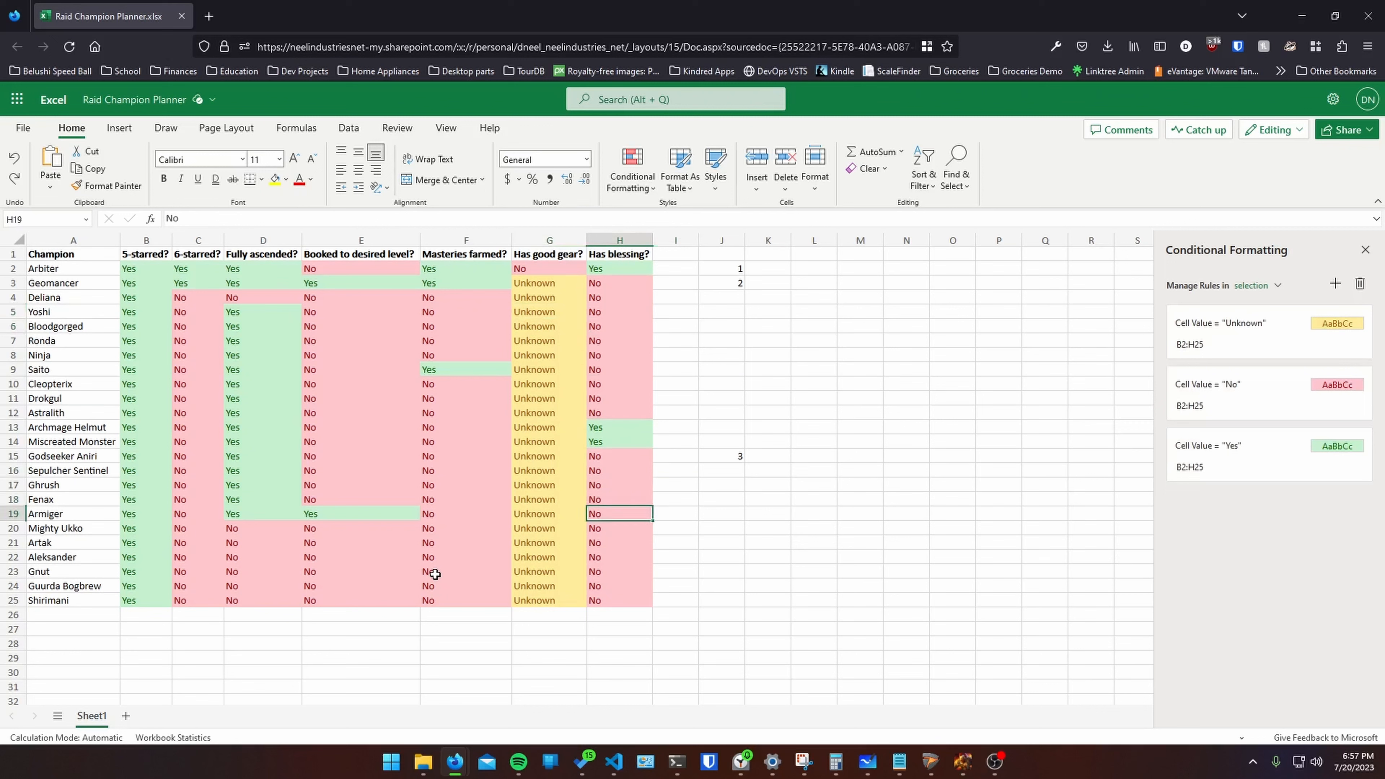
{"action": "key", "text": "Down"}
{"action": "key", "text": "Down"}
{"action": "key", "text": "Down"}
{"action": "key", "text": "Down"}
{"action": "key", "text": "Down"}
{"action": "key", "text": "Down"}
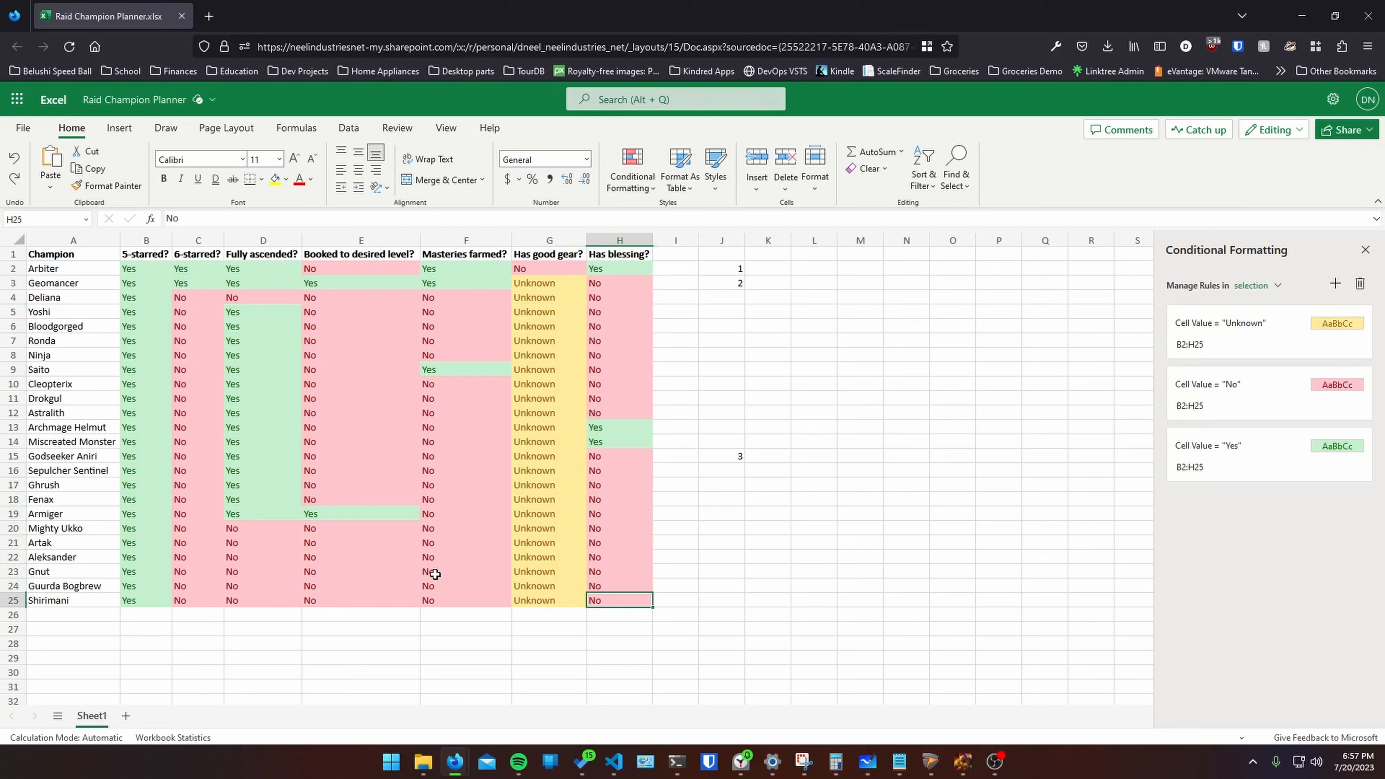
Select the whole status range B2:H25 and review its conditional formatting rules for Unknown, No and Yes.
{"action": "key", "text": "shift+Up"}
{"action": "key", "text": "shift+Up"}
{"action": "key", "text": "shift+Up"}
{"action": "key", "text": "shift+Up"}
{"action": "key", "text": "shift+Up"}
{"action": "key", "text": "shift+Up"}
{"action": "key", "text": "shift+Up"}
{"action": "key", "text": "shift+Up"}
{"action": "key", "text": "shift+Up"}
{"action": "key", "text": "shift+Up"}
{"action": "key", "text": "shift+Up"}
{"action": "key", "text": "shift+Up"}
{"action": "key", "text": "shift+Up"}
{"action": "key", "text": "shift+Up"}
{"action": "key", "text": "shift+Up"}
{"action": "key", "text": "shift+Up"}
{"action": "key", "text": "shift+Up"}
{"action": "key", "text": "shift+Up"}
{"action": "key", "text": "shift+Up"}
{"action": "key", "text": "shift+Up"}
{"action": "key", "text": "shift+Left"}
{"action": "key", "text": "shift+Left"}
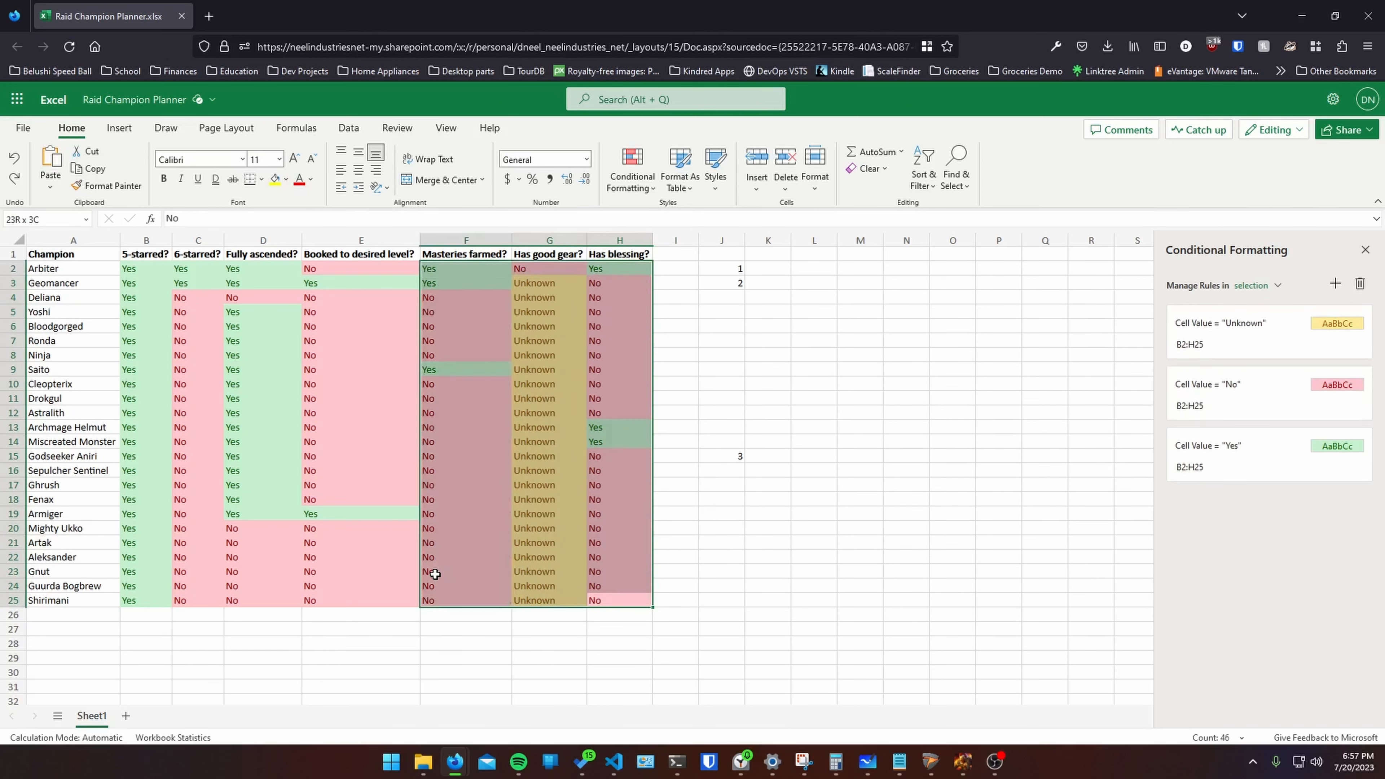
{"action": "key", "text": "shift+Left"}
{"action": "key", "text": "shift+Left"}
{"action": "key", "text": "shift+Left"}
{"action": "key", "text": "shift+Left"}
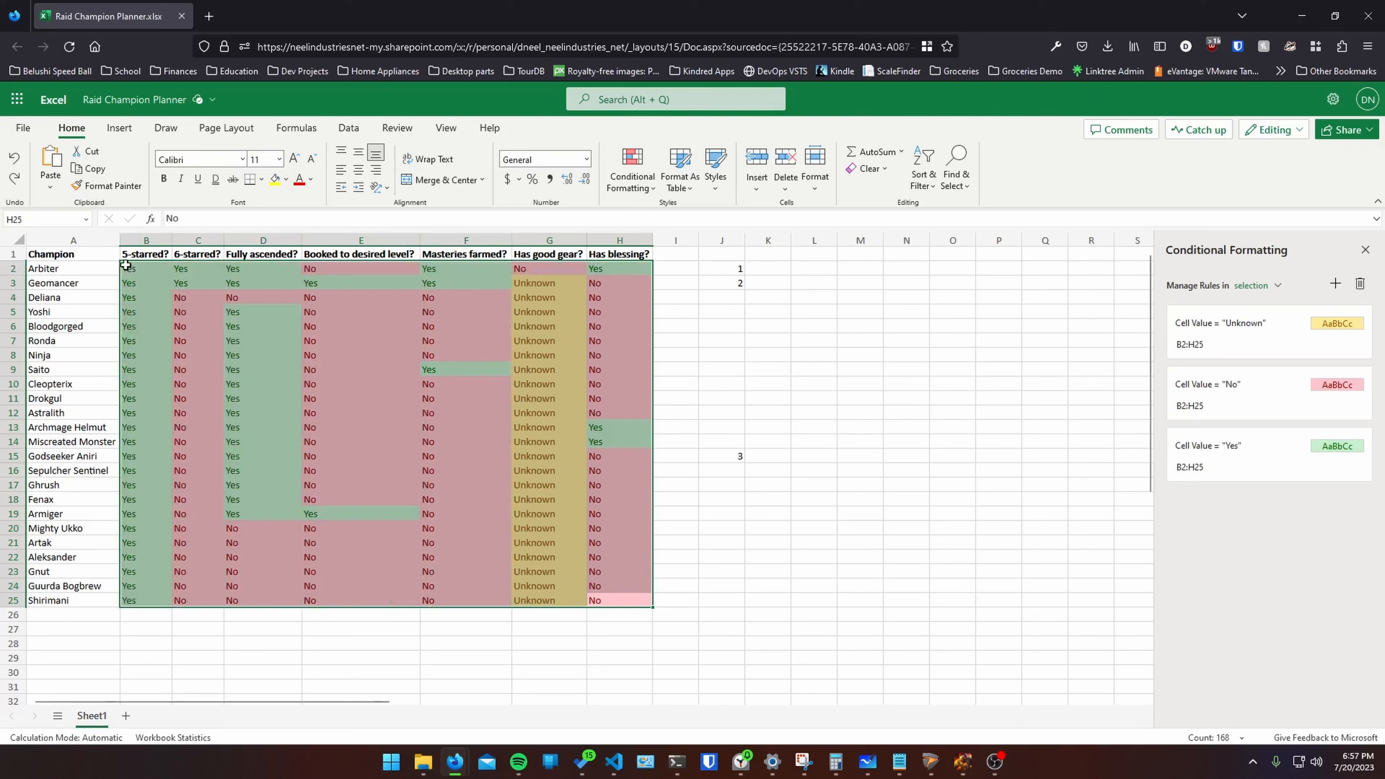
{"action": "left_click", "coordinate": [1262, 552]}
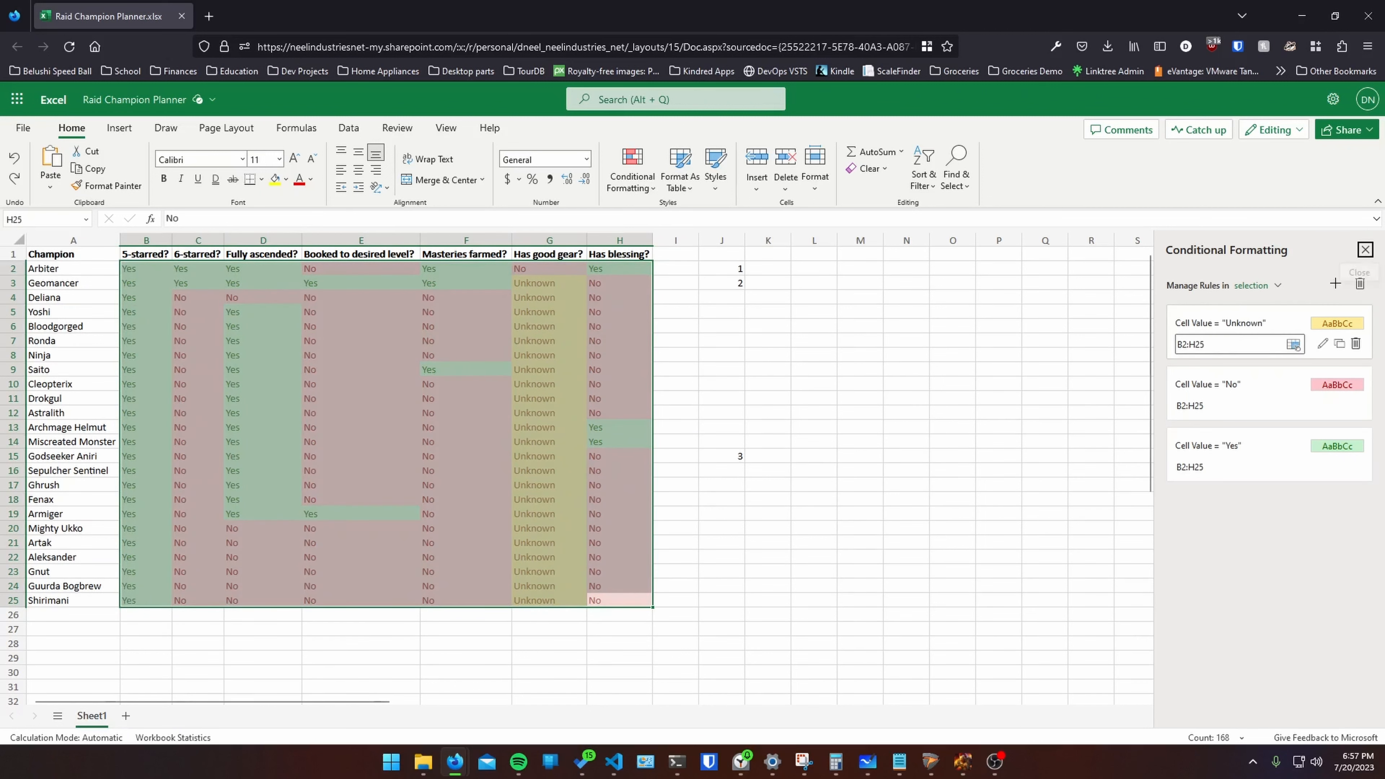
{"action": "left_click", "coordinate": [1194, 326]}
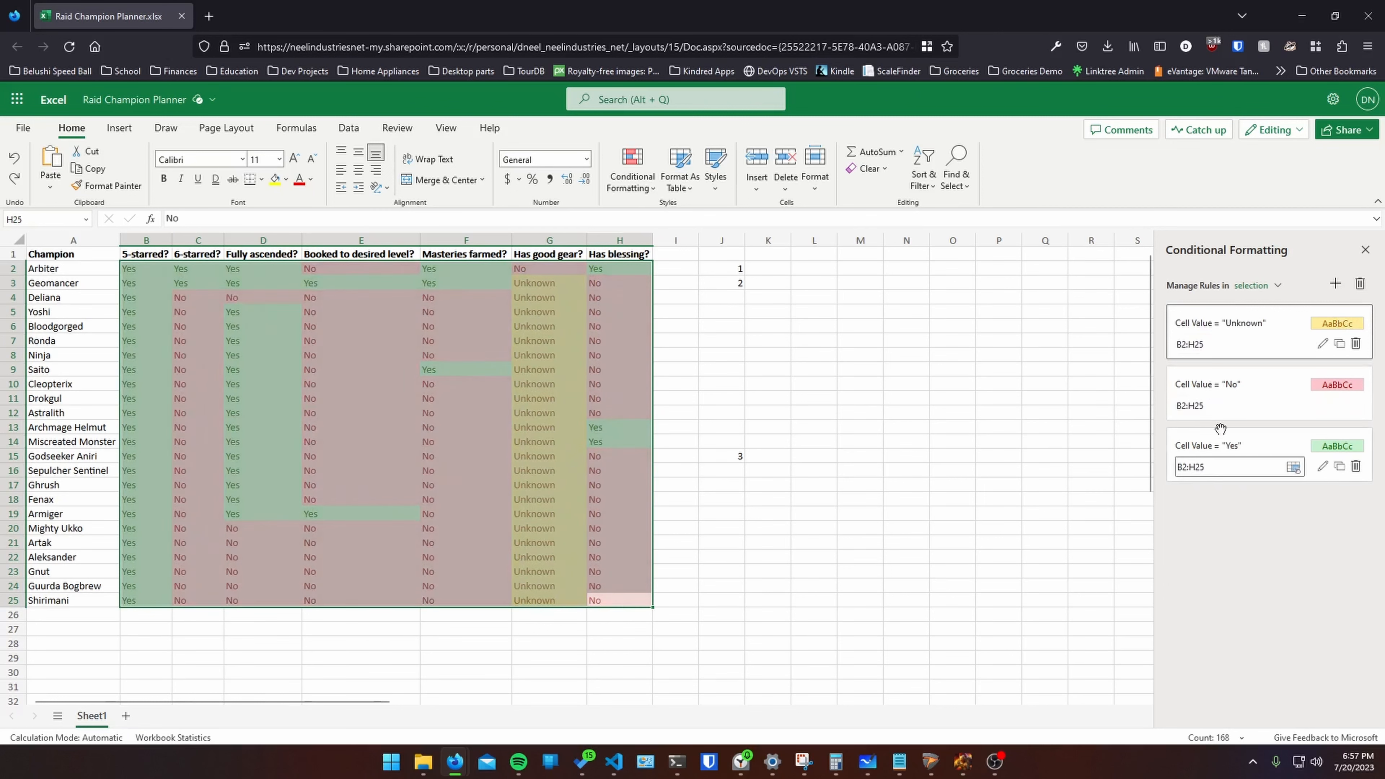
Clear the working-order numbers from J2:J15.
{"action": "left_click", "coordinate": [737, 370]}
{"action": "left_click", "coordinate": [242, 284]}
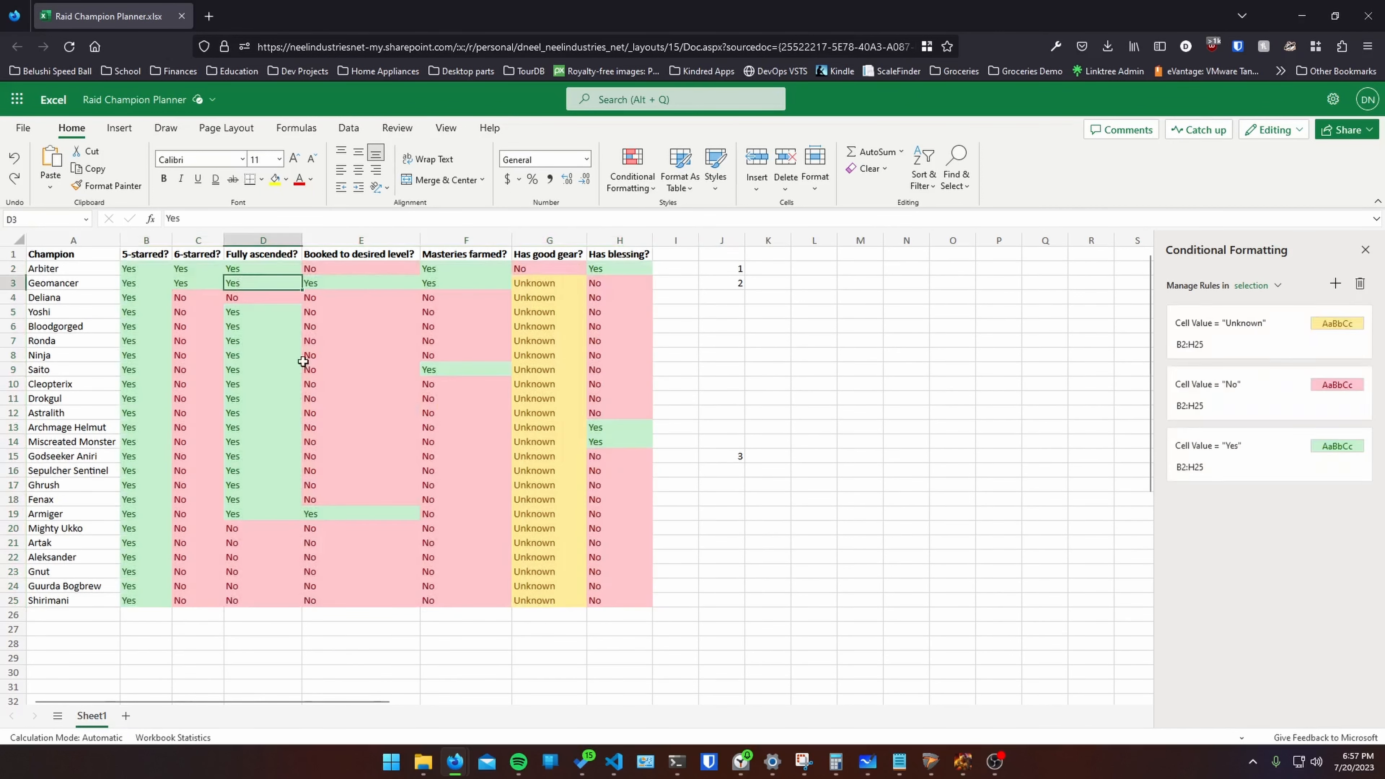
{"action": "left_click", "coordinate": [545, 415]}
{"action": "left_click_drag", "start_coordinate": [721, 457], "coordinate": [717, 263]}
Examine Godseeker Aniri's statuses across row 15.
{"action": "key", "text": "Left"}
{"action": "key", "text": "Left"}
{"action": "key", "text": "Left"}
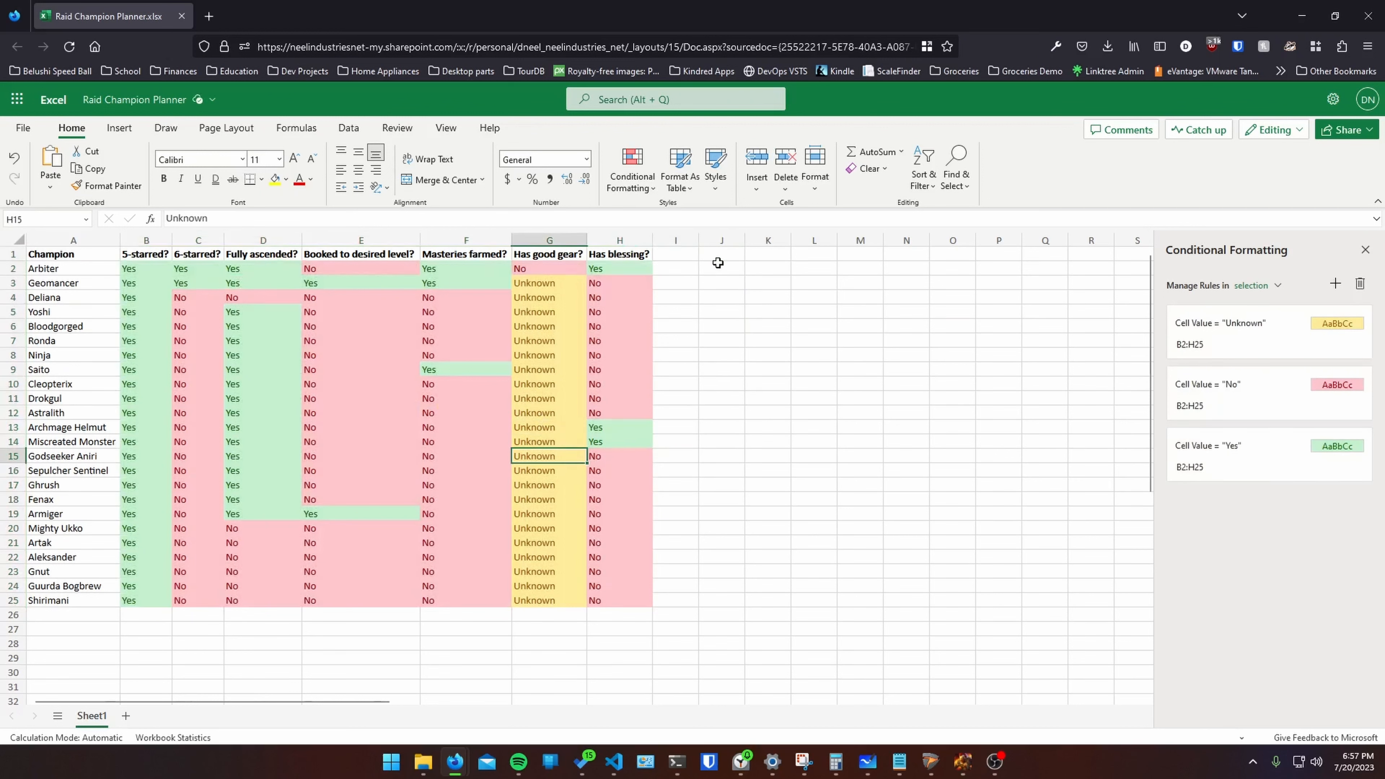
{"action": "key", "text": "Left"}
{"action": "key", "text": "Left"}
{"action": "key", "text": "Left"}
{"action": "key", "text": "Left"}
{"action": "key", "text": "Left"}
{"action": "key", "text": "Right"}
{"action": "key", "text": "Right"}
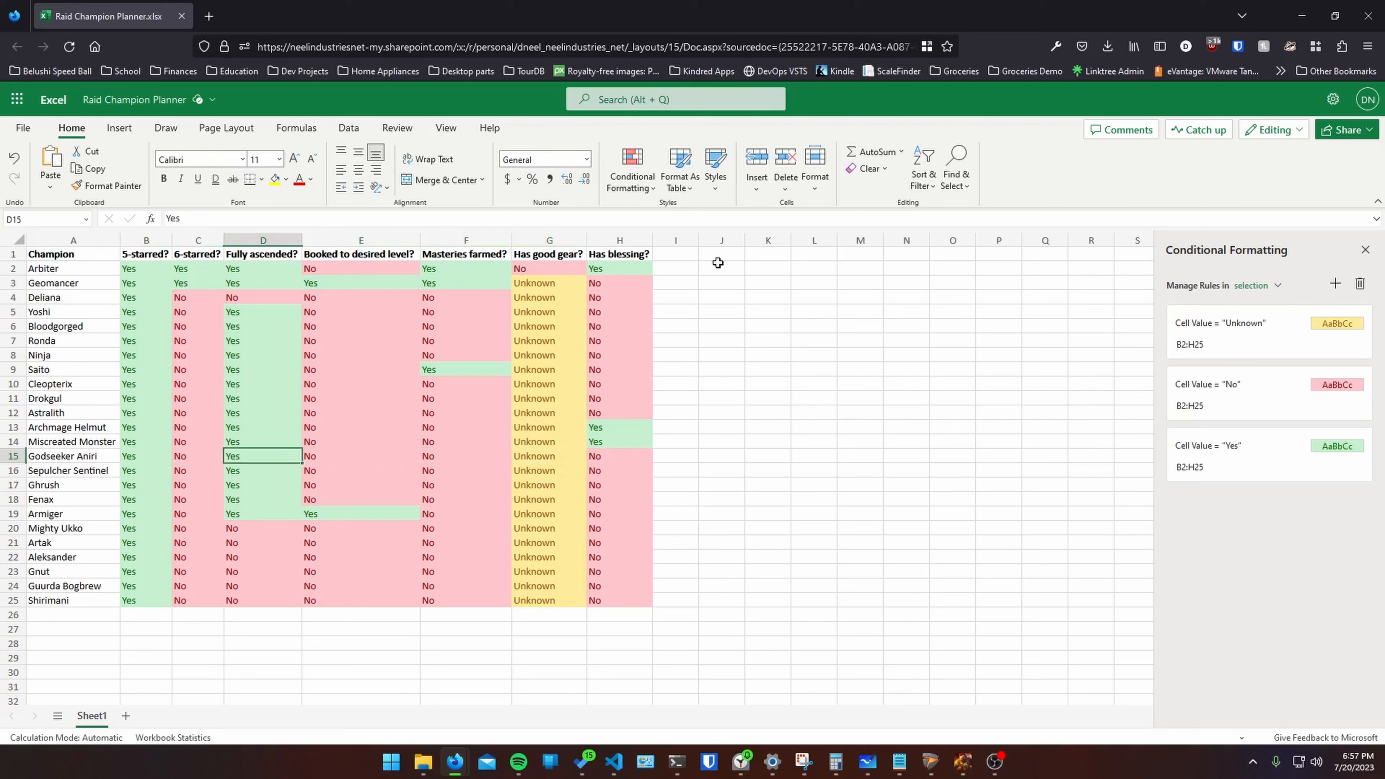
{"action": "key", "text": "Left"}
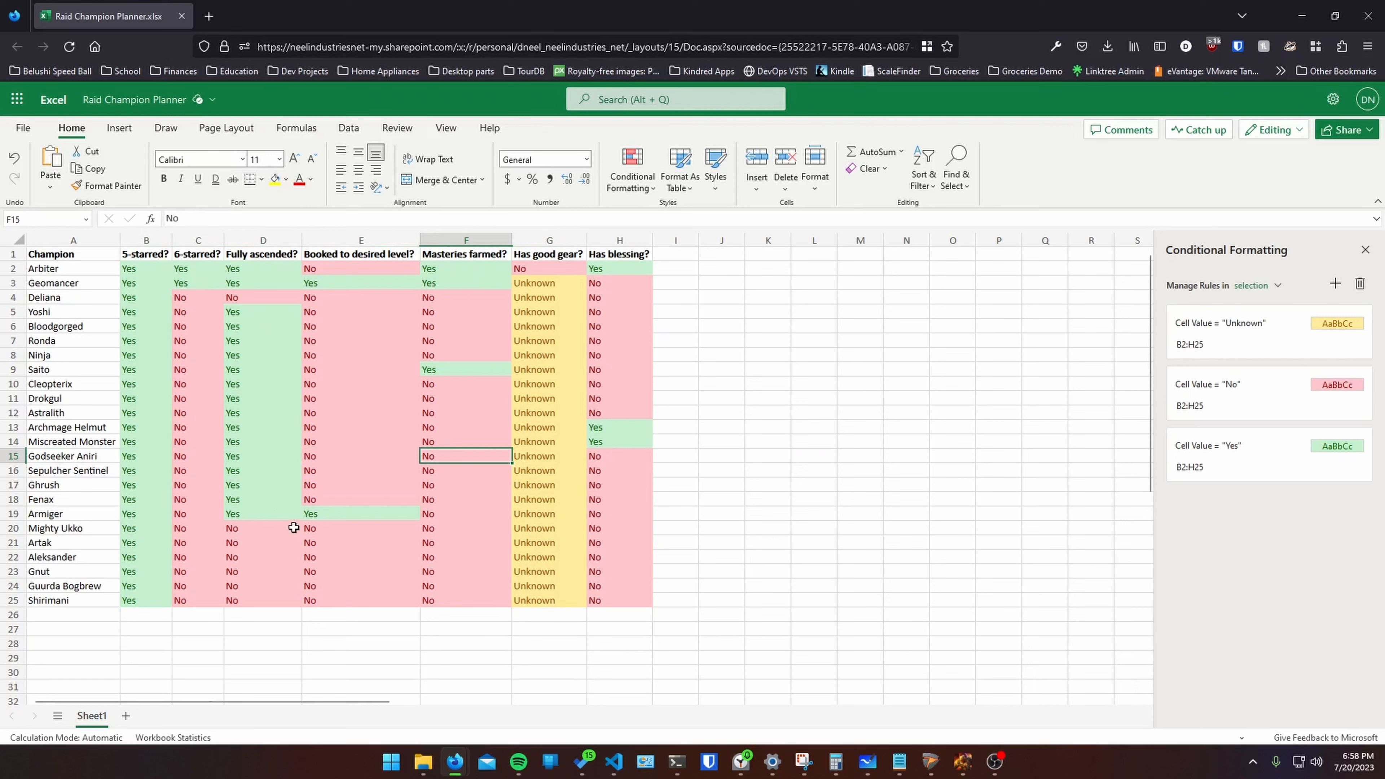
Highlight the remaining work in Fully ascended? (D20:D25), 6-starred? (C4:C25) and Masteries farmed? (F4:F25).
{"action": "left_click_drag", "start_coordinate": [271, 526], "coordinate": [278, 597]}
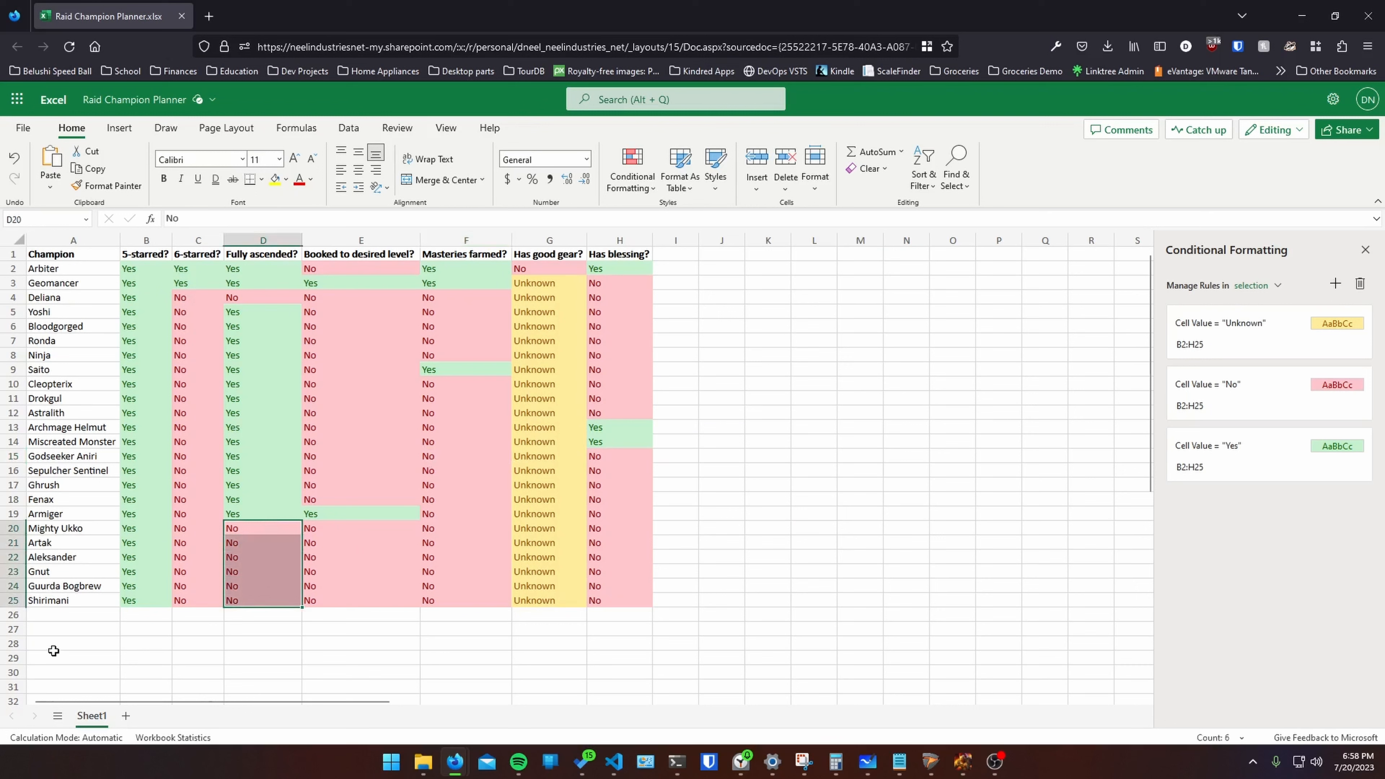
{"action": "left_click_drag", "start_coordinate": [206, 299], "coordinate": [199, 604]}
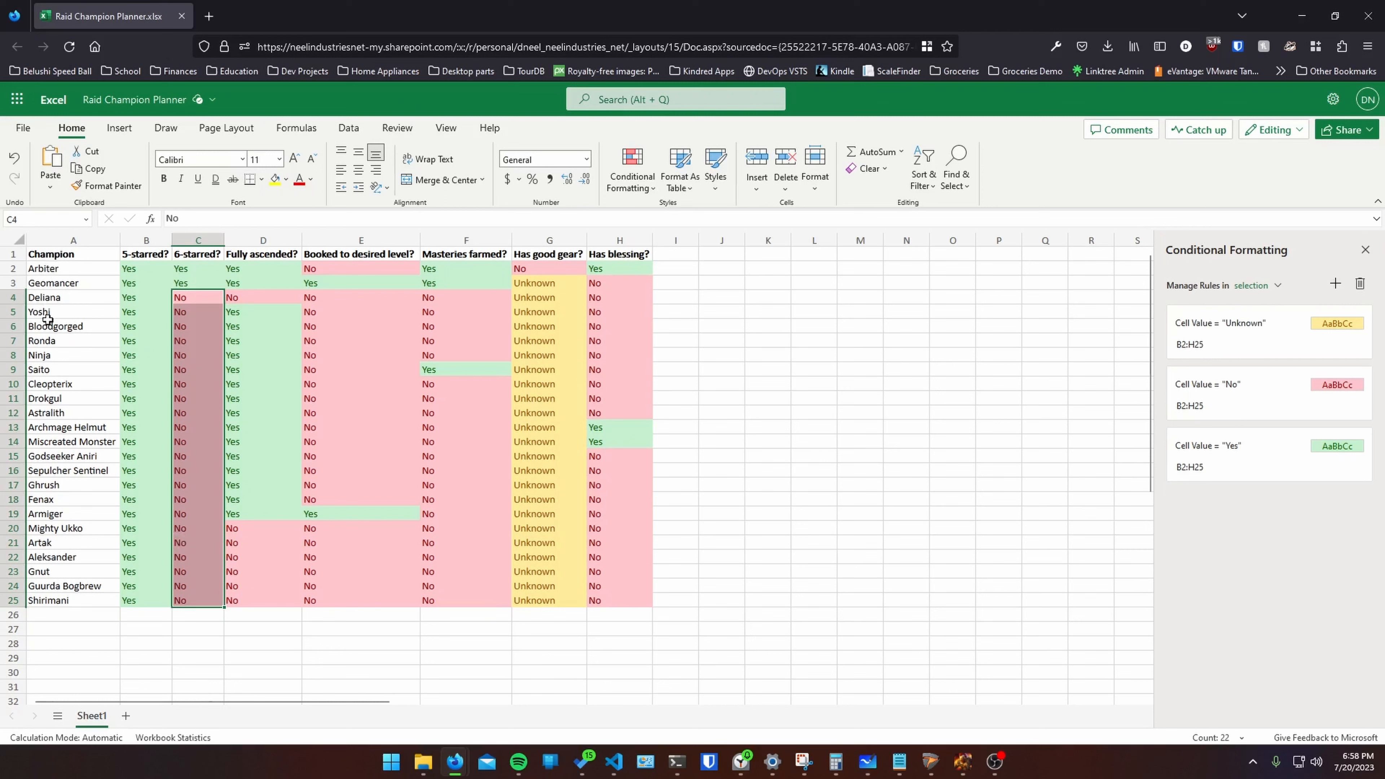
{"action": "left_click_drag", "start_coordinate": [467, 298], "coordinate": [499, 604]}
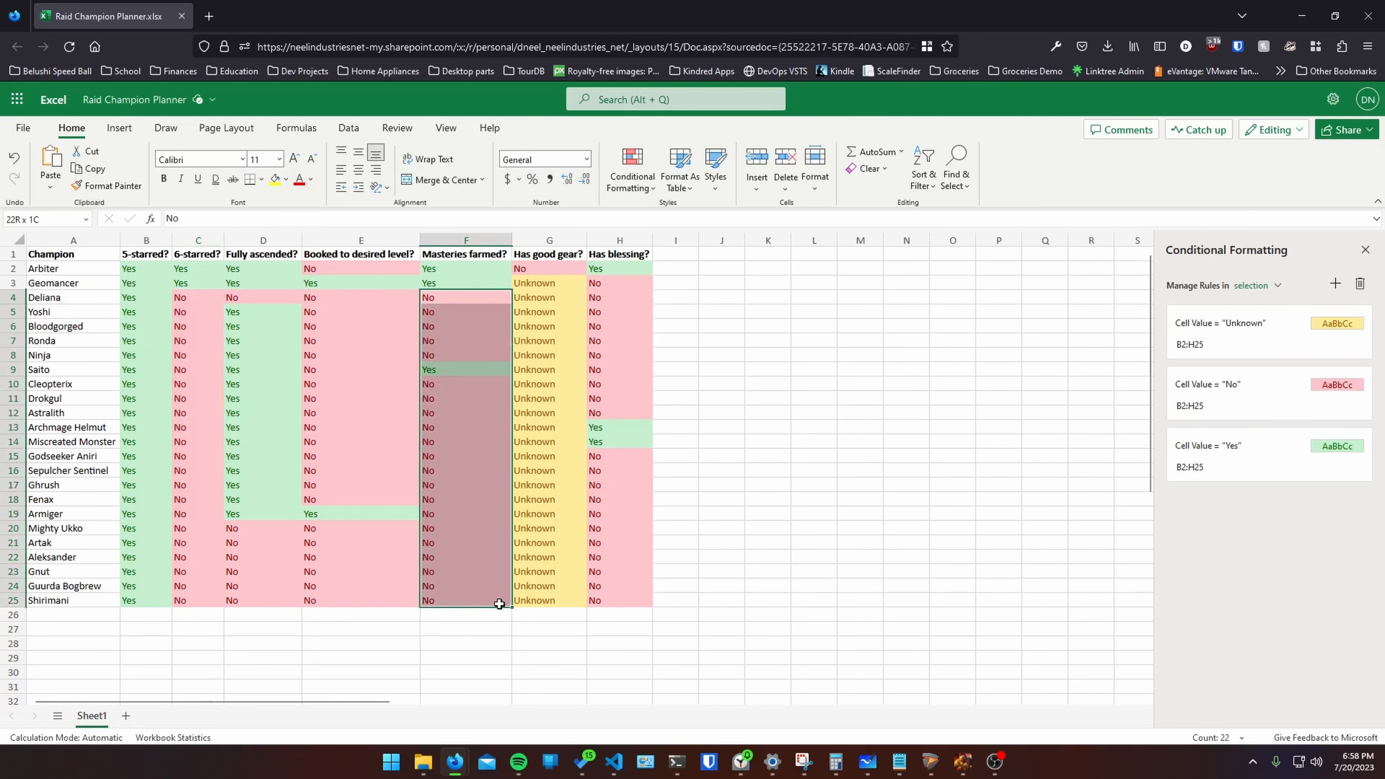
Highlight the Has blessing?, Booked to desired level? and Has good gear? statuses down to Shirimani's row.
{"action": "left_click_drag", "start_coordinate": [628, 280], "coordinate": [628, 600]}
{"action": "left_click_drag", "start_coordinate": [337, 282], "coordinate": [371, 603]}
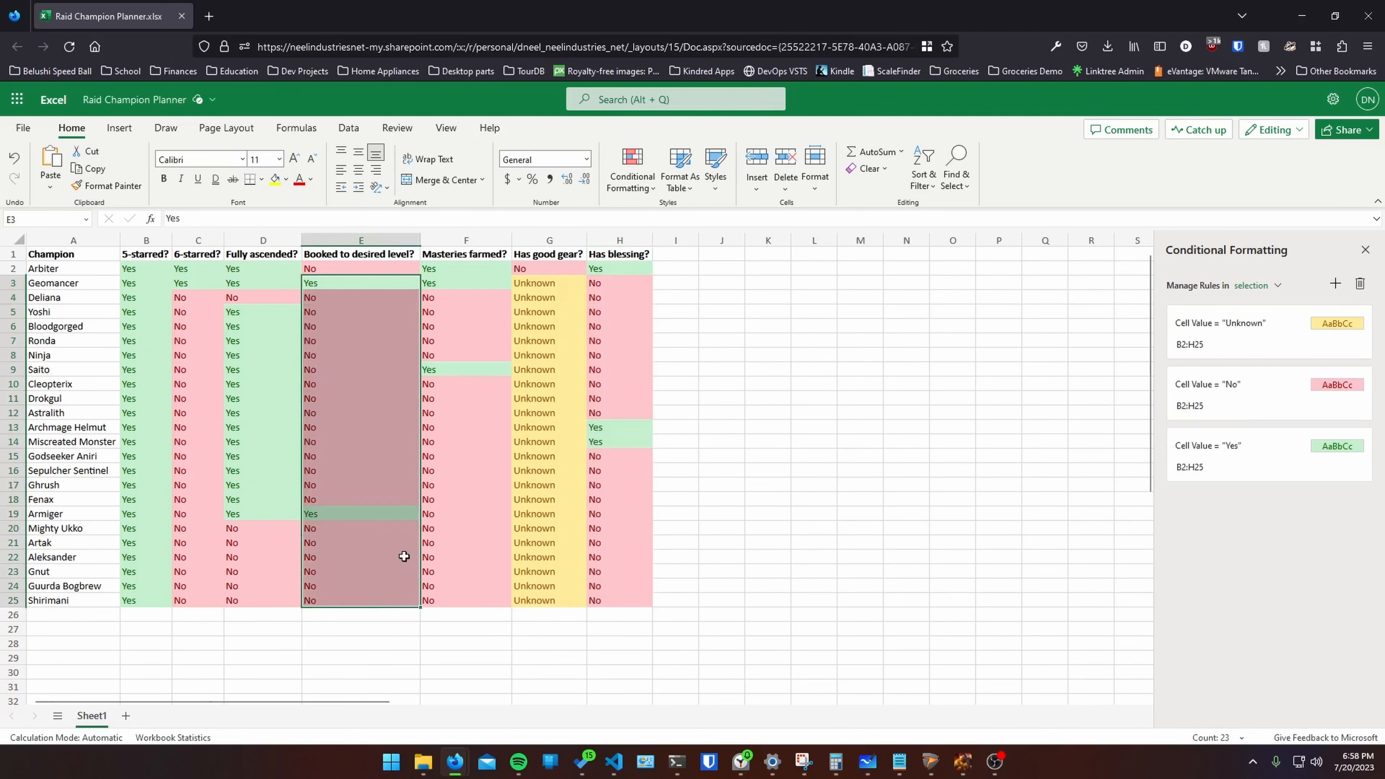
{"action": "left_click_drag", "start_coordinate": [601, 291], "coordinate": [614, 603]}
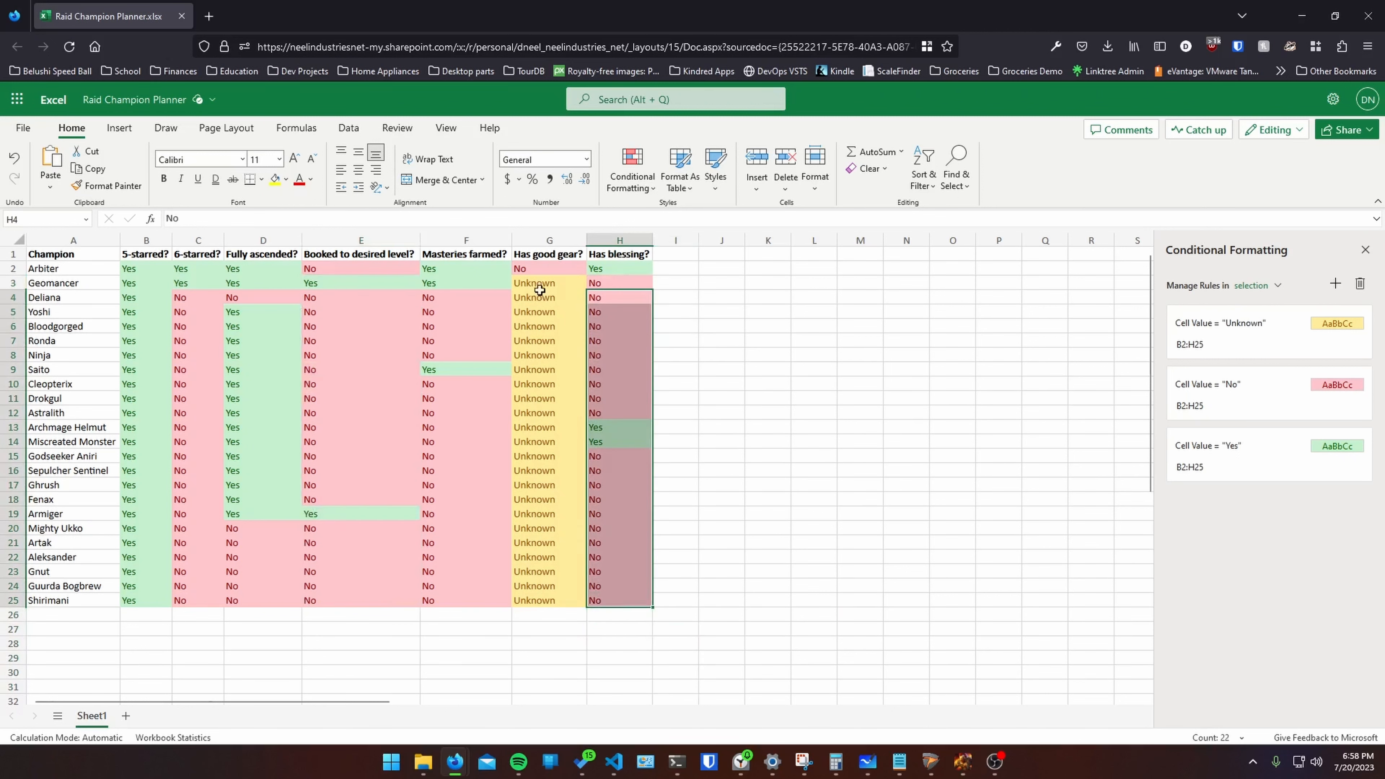
{"action": "left_click_drag", "start_coordinate": [543, 299], "coordinate": [555, 598]}
{"action": "left_click_drag", "start_coordinate": [554, 599], "coordinate": [561, 598]}
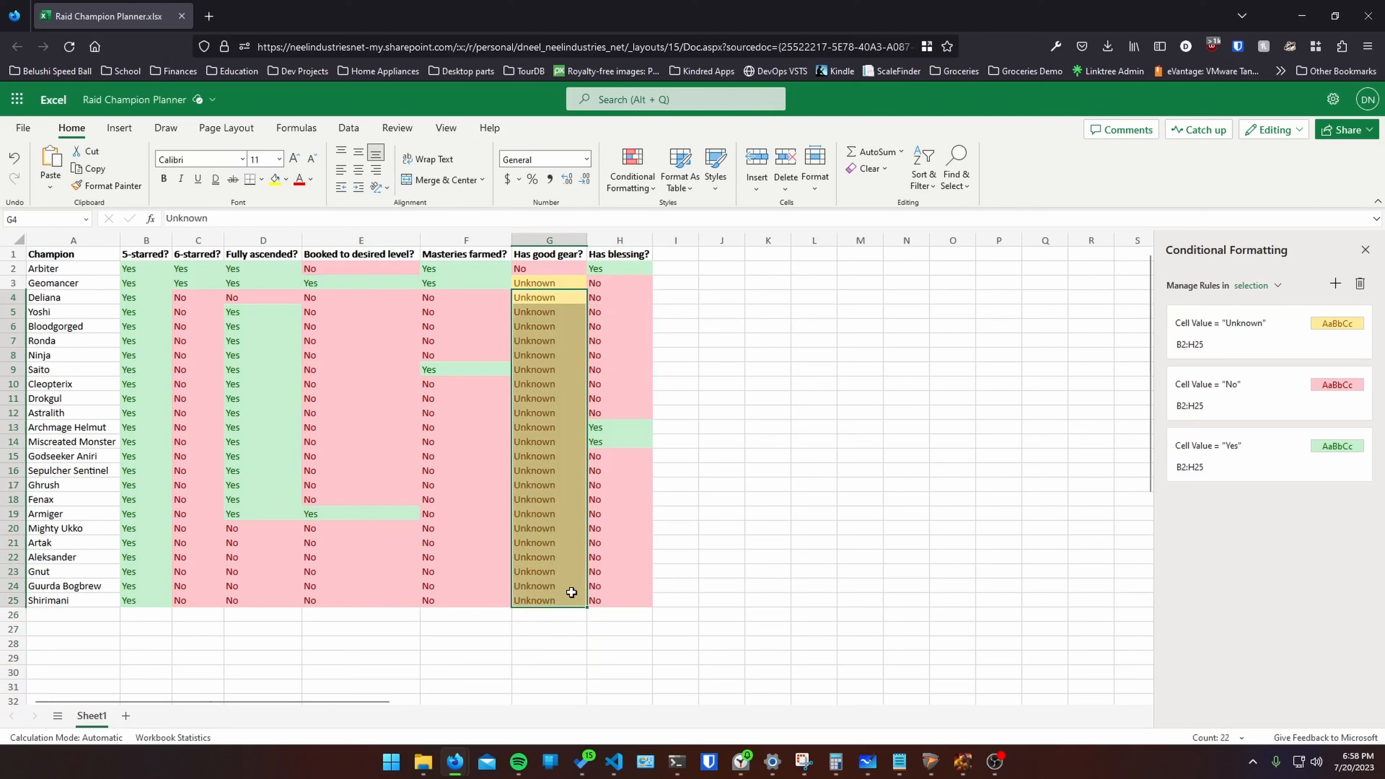